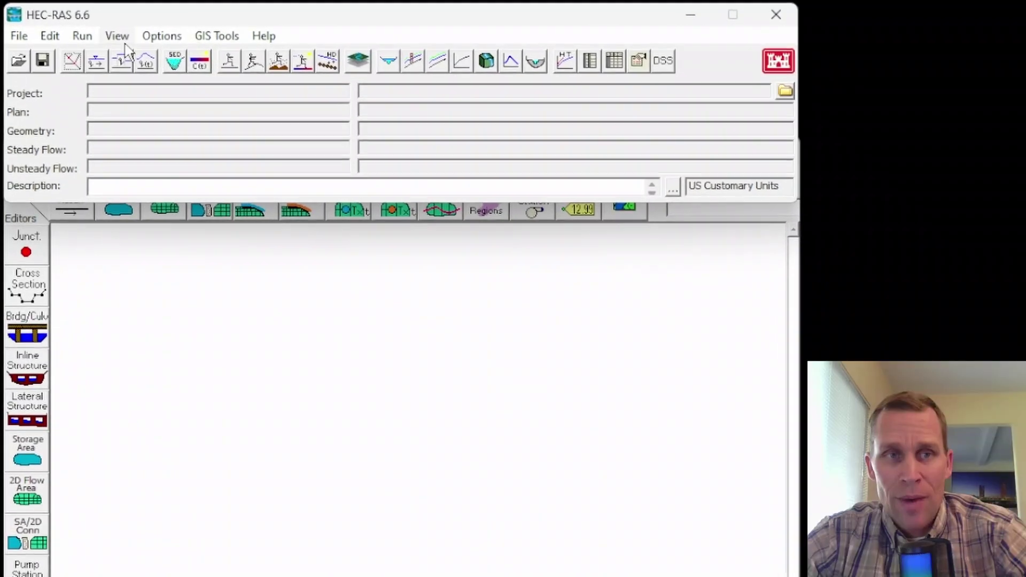
- Open the Hydraulic Property Tables view, then close it when it comes up empty
click(107, 33)
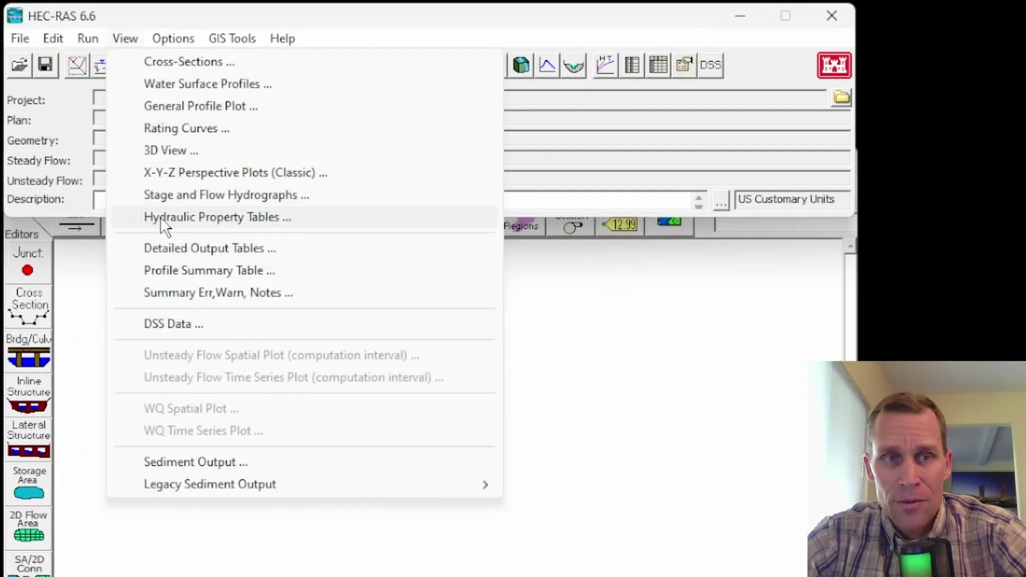
click(240, 219)
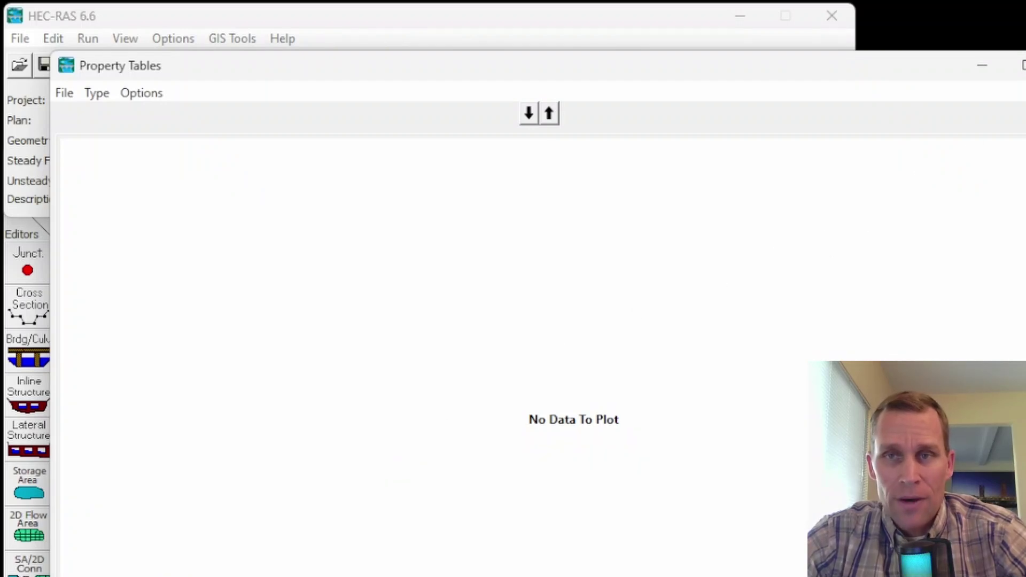
key(alt+F4)
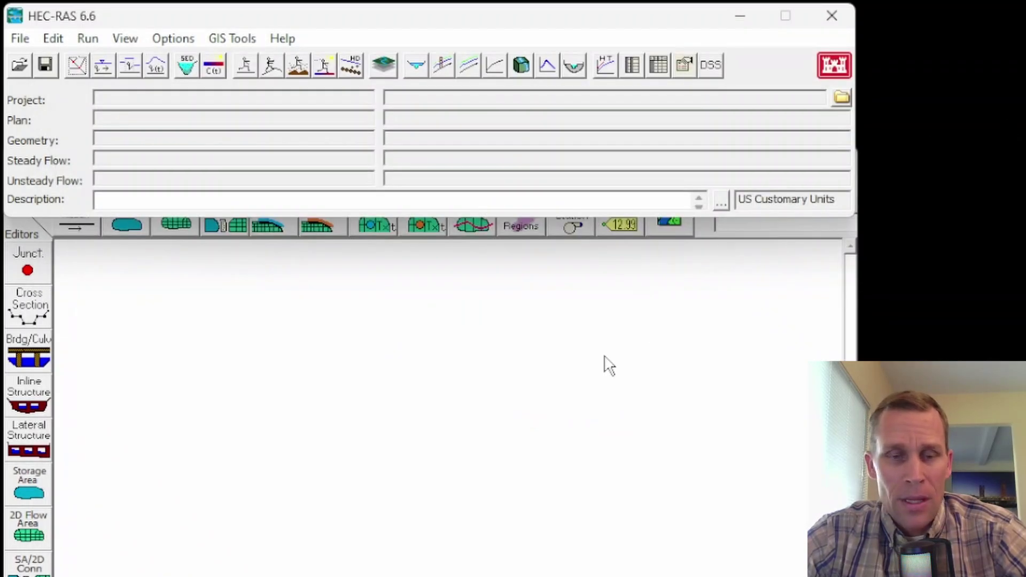
- Switch to the Known Issues page, narrow the browser and scroll to the Plot Crashes entry
key(alt+Tab)
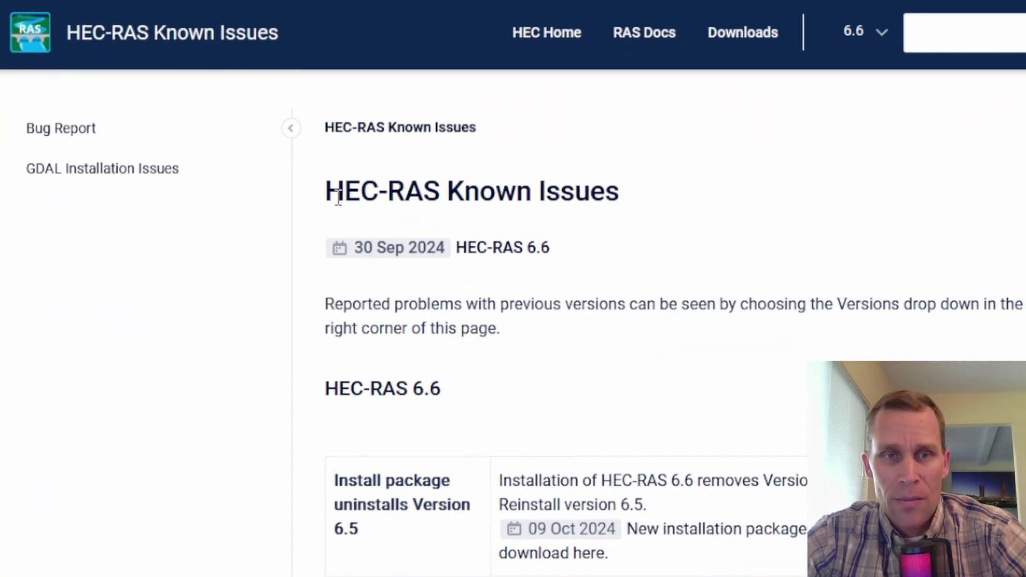
drag(337, 197, 607, 198)
click(607, 198)
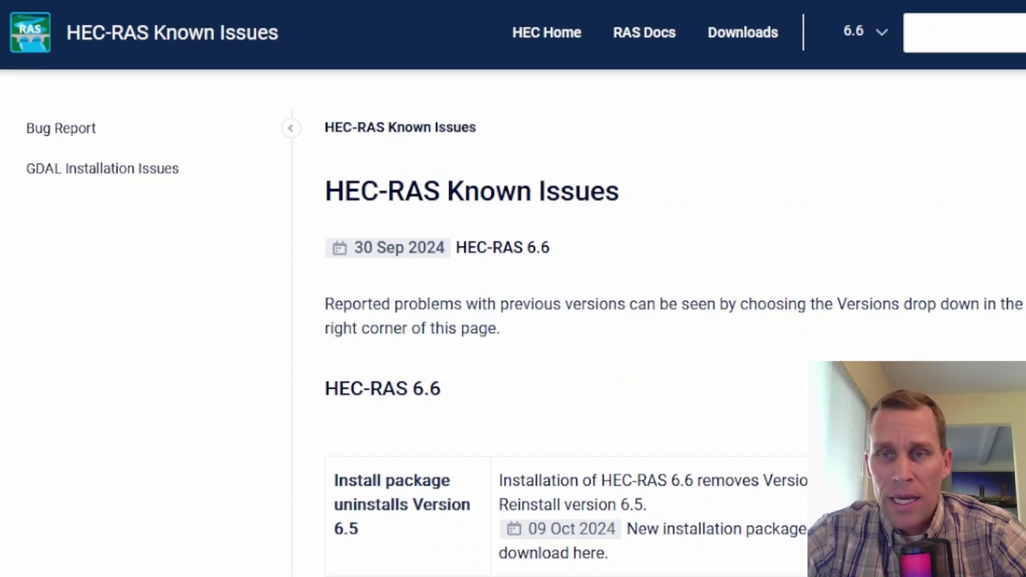
drag(1025, 276, 973, 276)
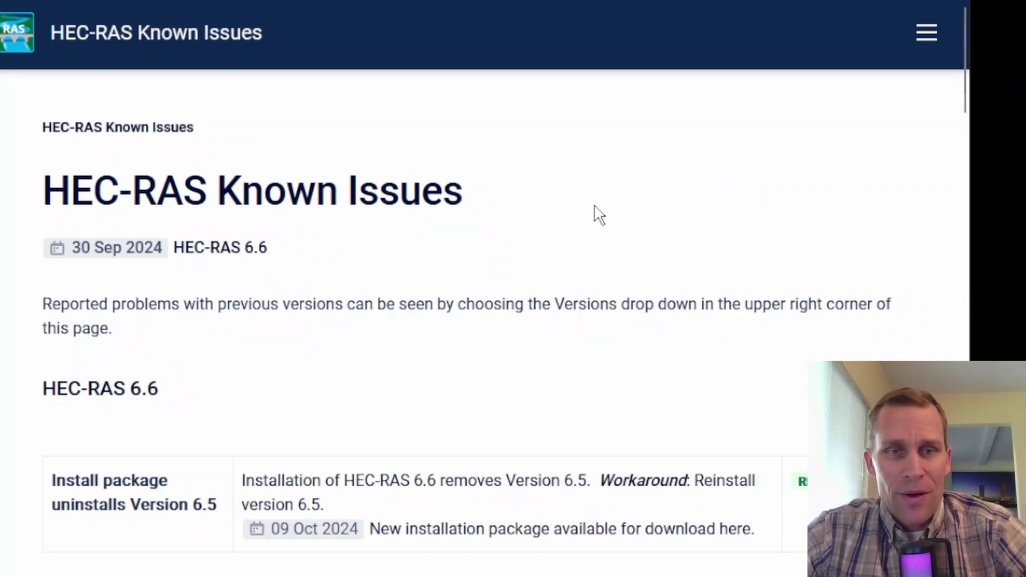
scroll(517, 230, down, 3)
scroll(518, 230, up, 3)
scroll(442, 236, down, 10)
scroll(444, 230, down, 8)
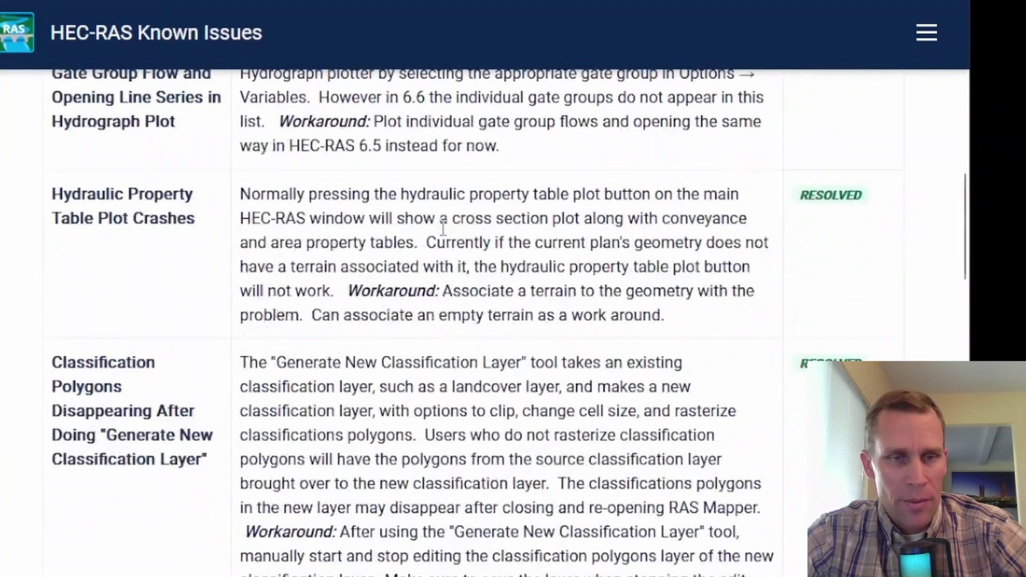
- Highlight the Hydraulic Property Table Plot Crashes title and its empty-terrain workaround sentence
drag(39, 198, 217, 231)
click(354, 256)
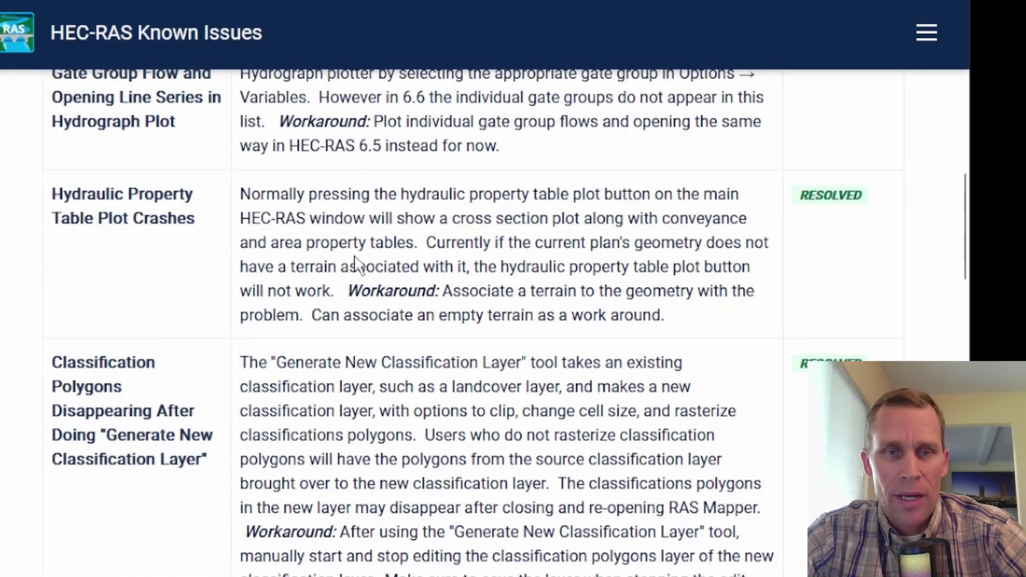
drag(349, 289, 673, 336)
click(659, 298)
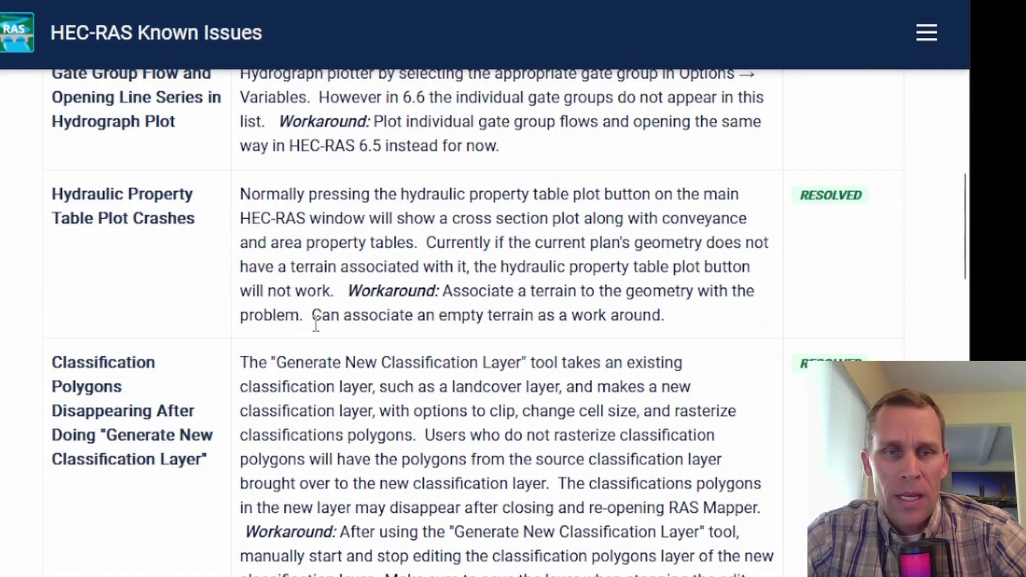
drag(302, 321, 661, 316)
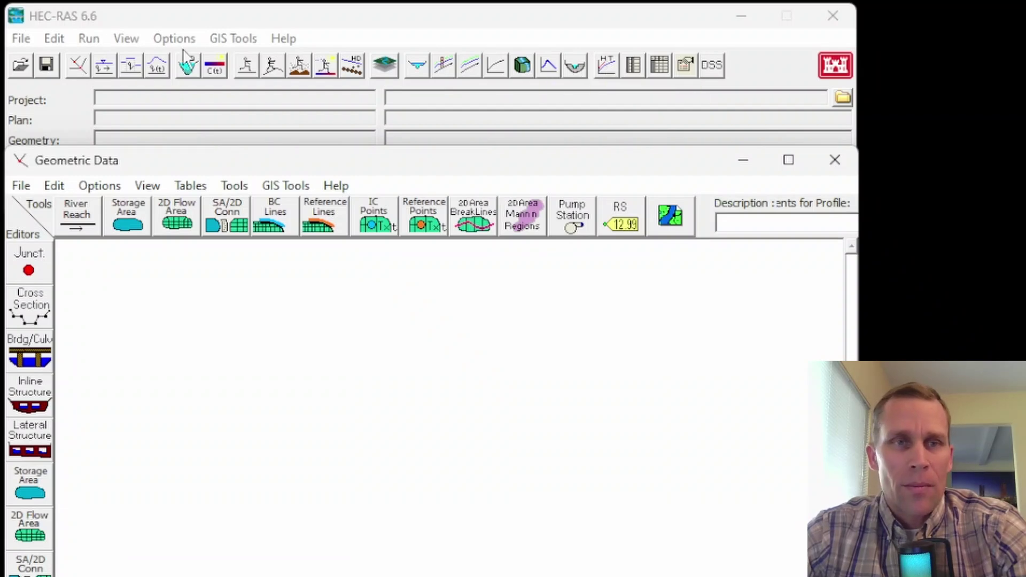
- Close Geometric Data and create project 'support _1' in Support\xx - Hydraulic Property Tables\project
click(835, 160)
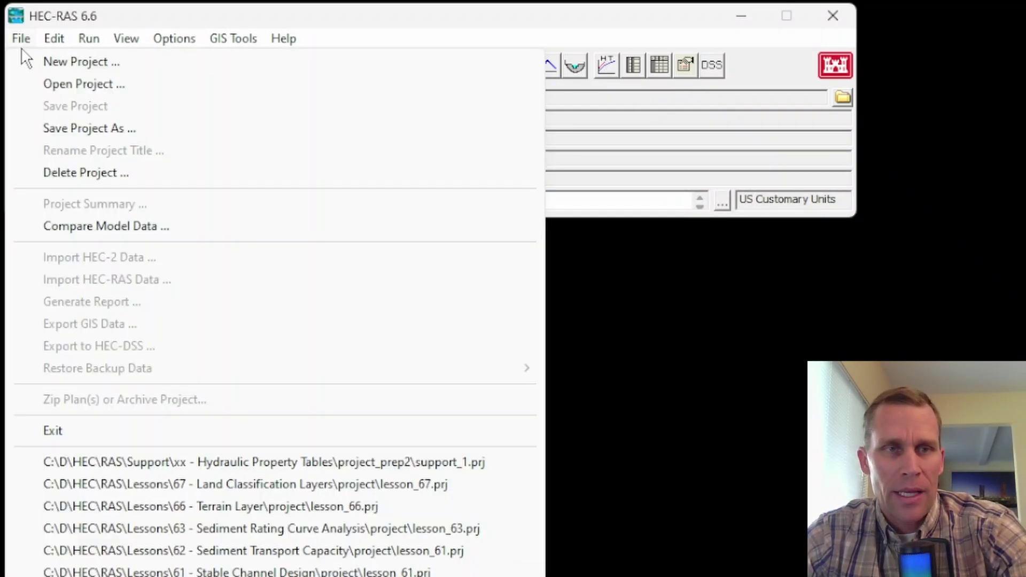
click(22, 38)
click(41, 67)
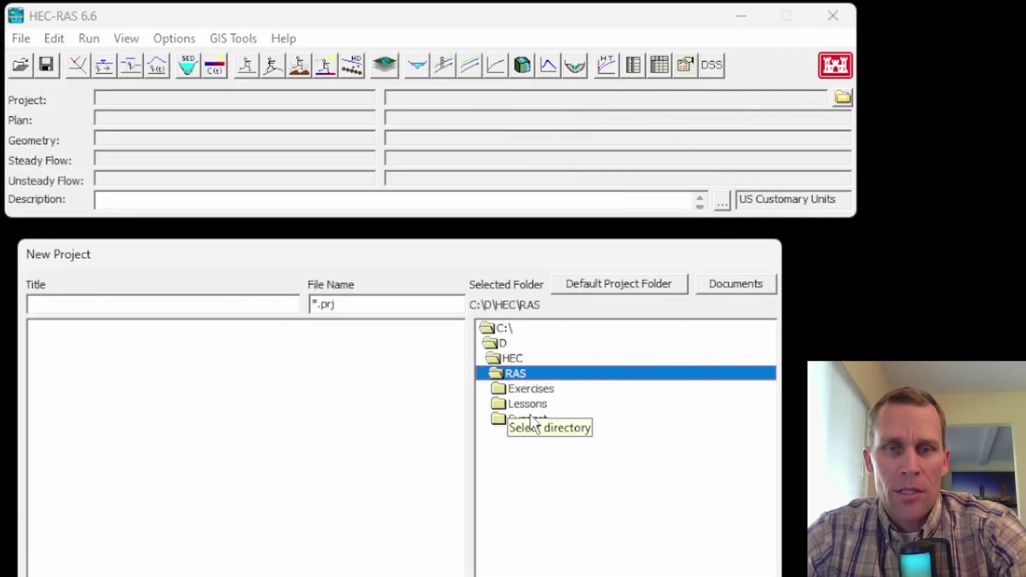
double_click(532, 420)
double_click(567, 403)
double_click(532, 419)
click(164, 304)
text(support _1)
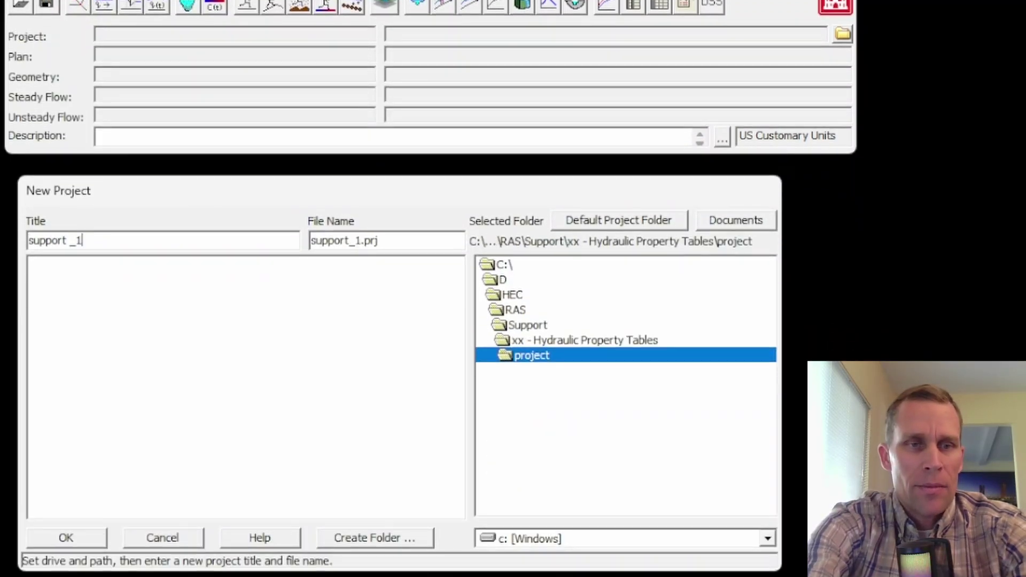
click(87, 532)
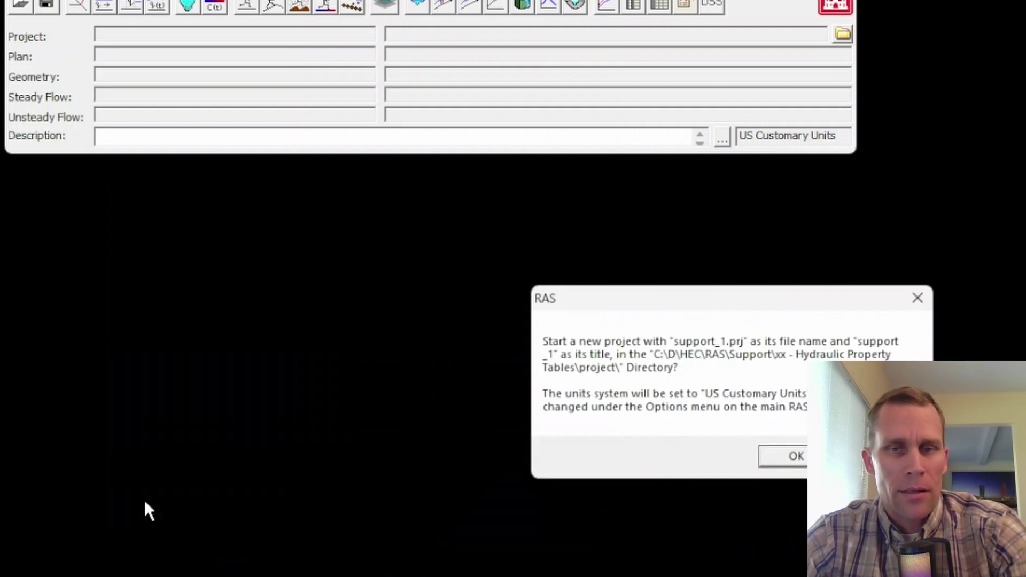
click(774, 460)
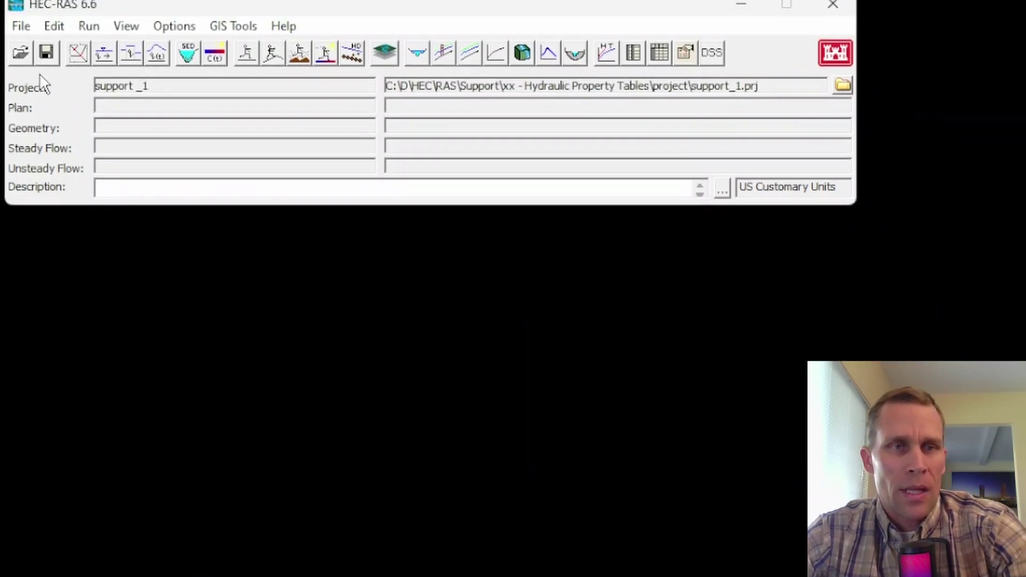
- Draw a river reach in Geometric Data and name it River A, Reach 1
click(79, 6)
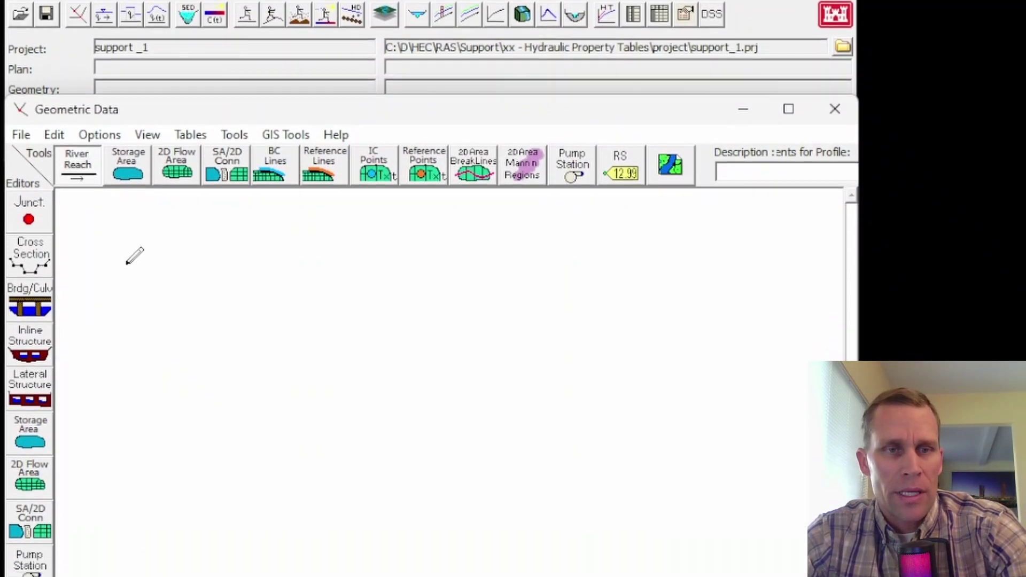
click(127, 313)
click(169, 406)
click(188, 532)
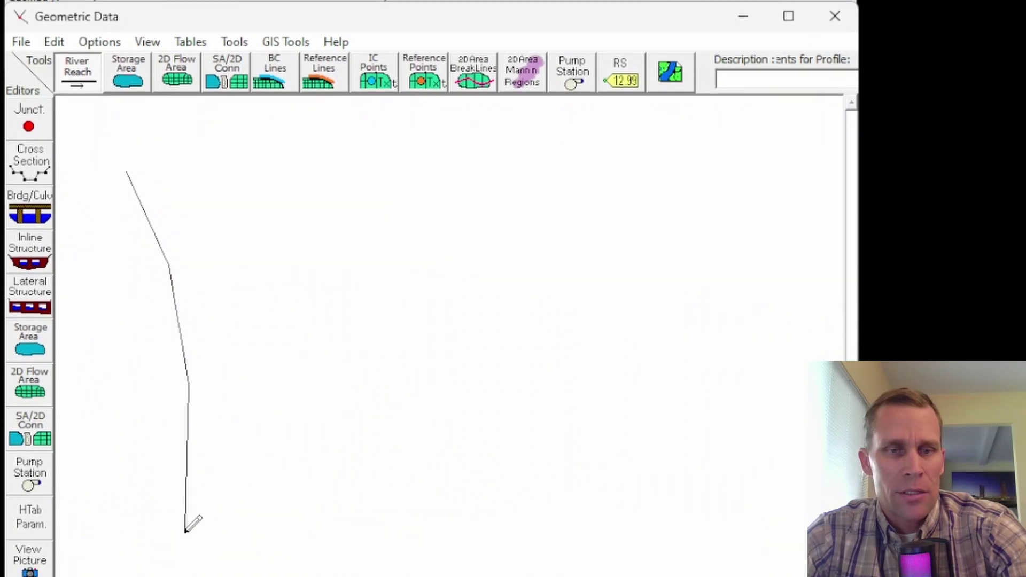
double_click(185, 532)
text(River A)
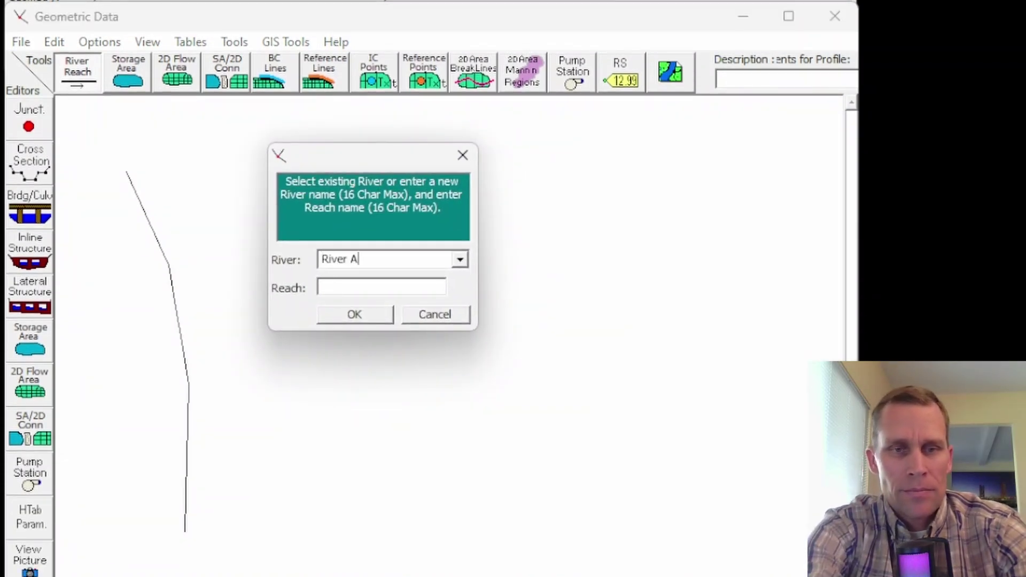
text(Reach 1)
key(Return)
- Add cross section RS 0 and paste its eight station-elevation pairs
click(31, 165)
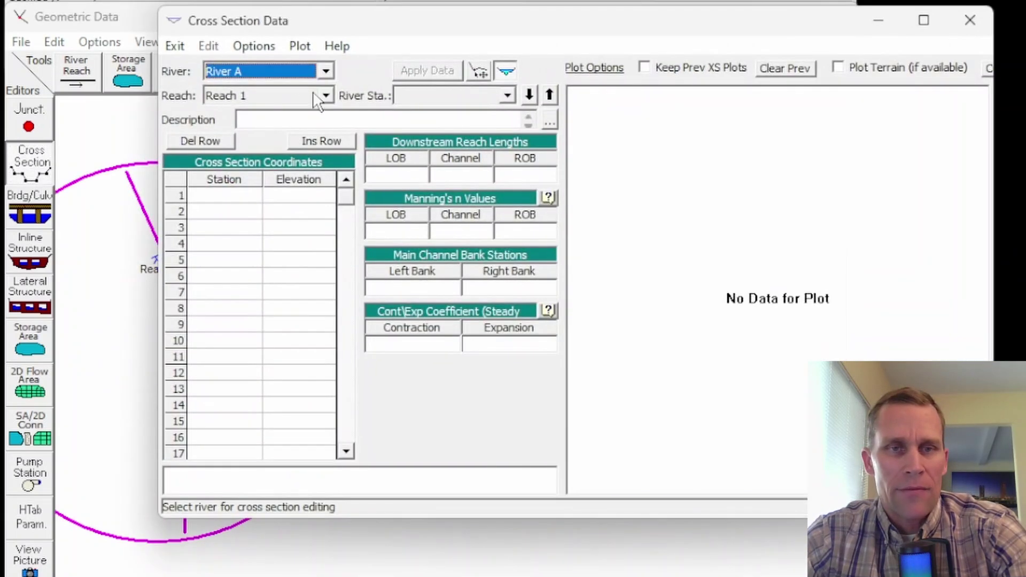
click(254, 46)
click(278, 67)
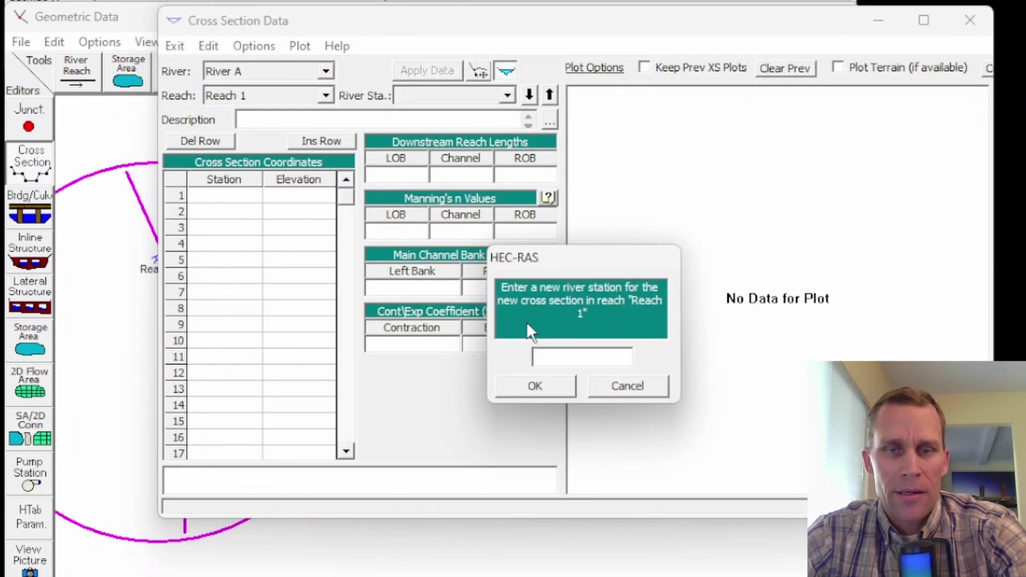
text(0)
click(545, 389)
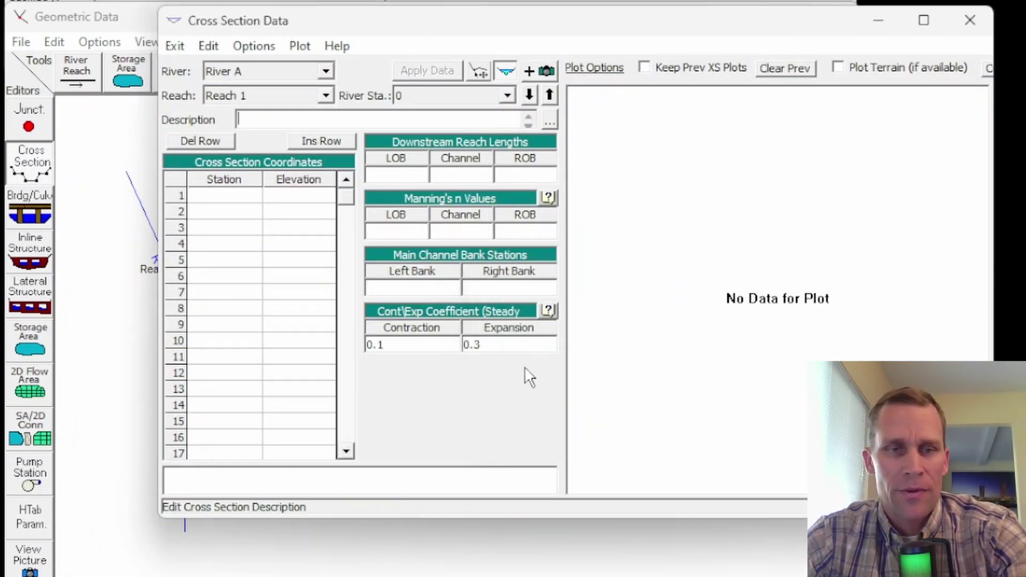
drag(374, 21, 499, 13)
drag(348, 188, 410, 342)
key(ctrl+v)
- Enter zero reach lengths, n values 0.05/0.03/0.05 and bank stations 60 and 150, then apply
click(551, 165)
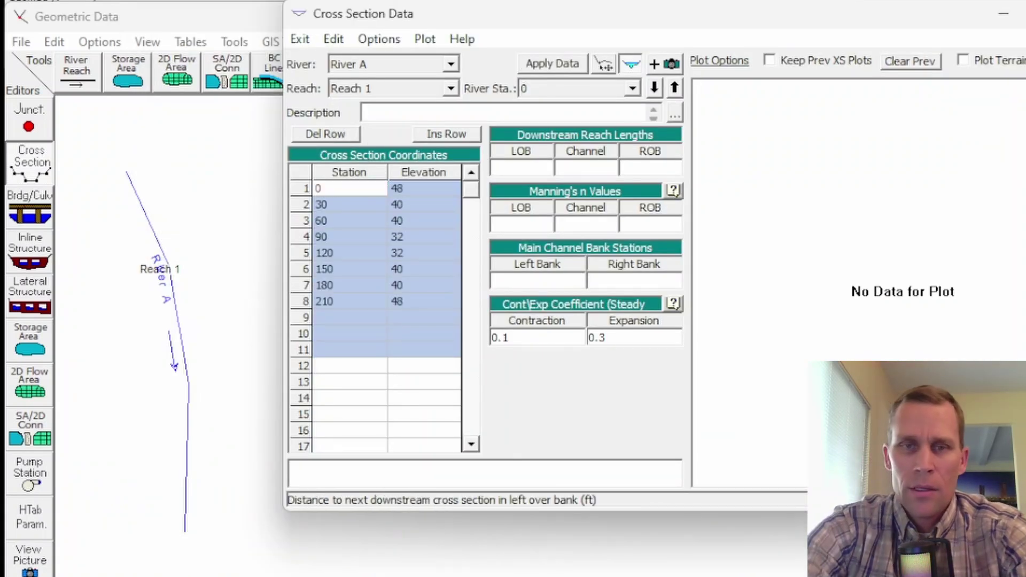
text(0)
key(Tab)
text(0)
key(Tab)
text(0)
key(Tab)
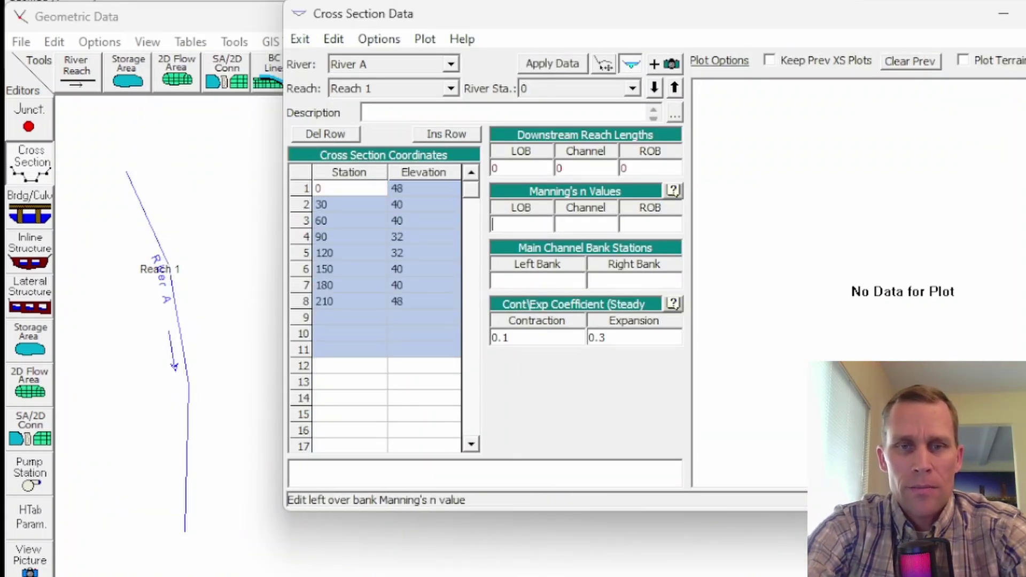
key(Tab)
text(0)
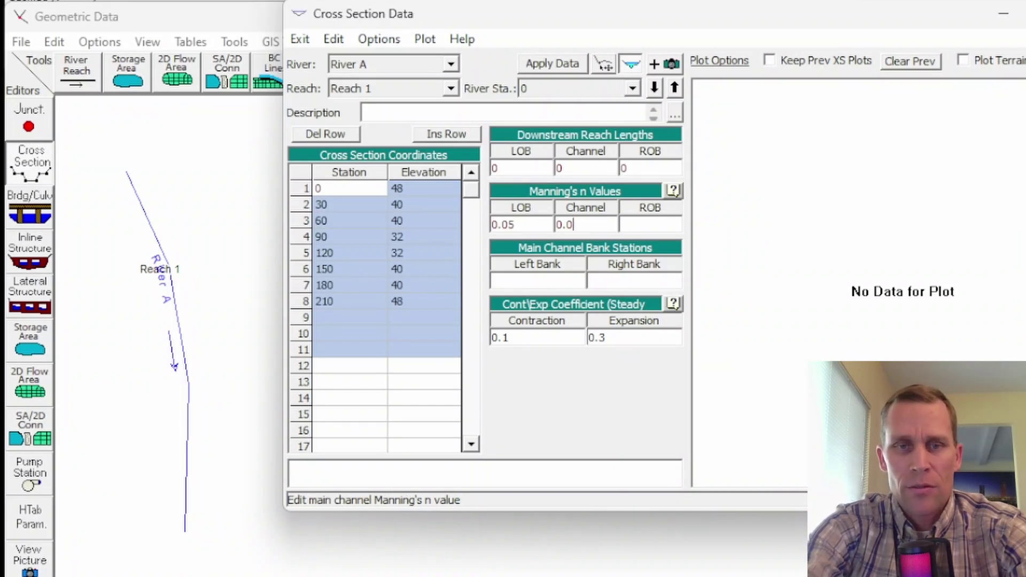
key(Tab)
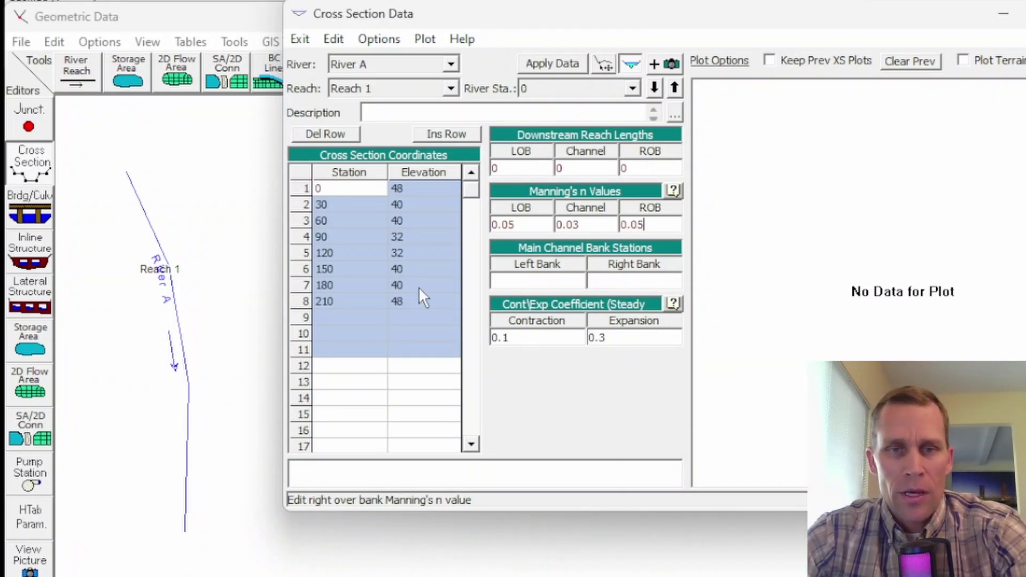
click(570, 280)
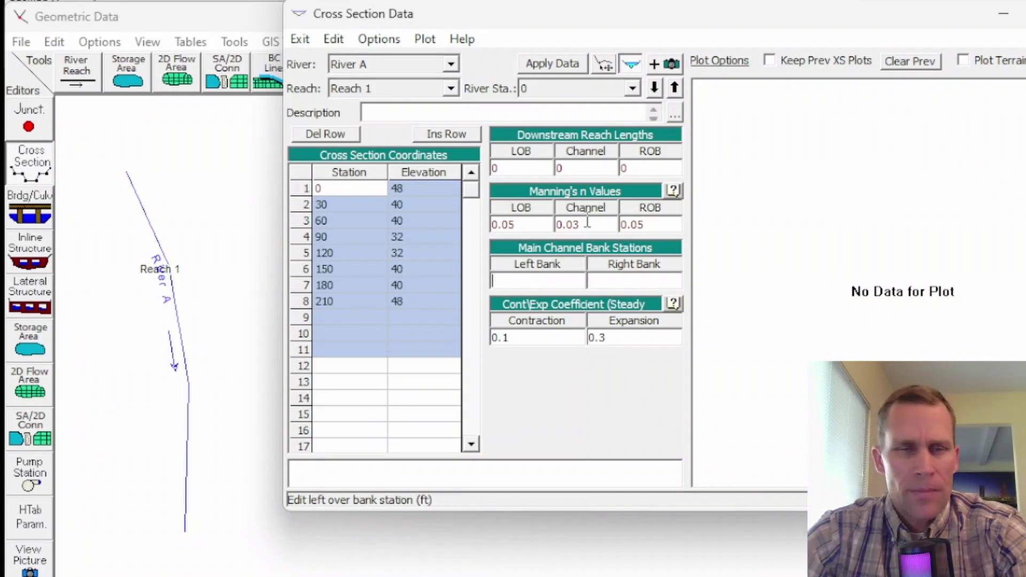
text(60)
key(Tab)
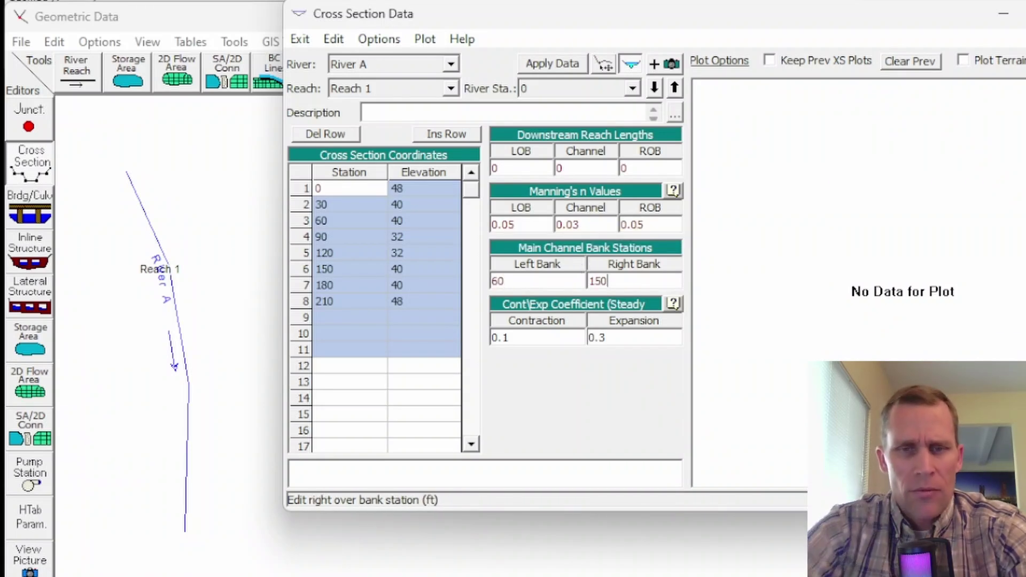
text(150)
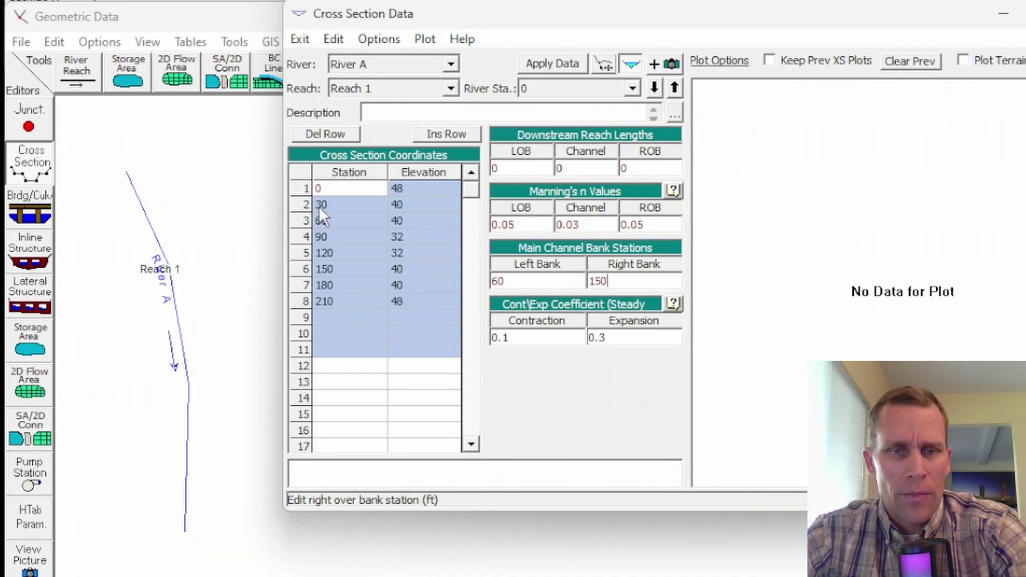
drag(321, 205, 409, 289)
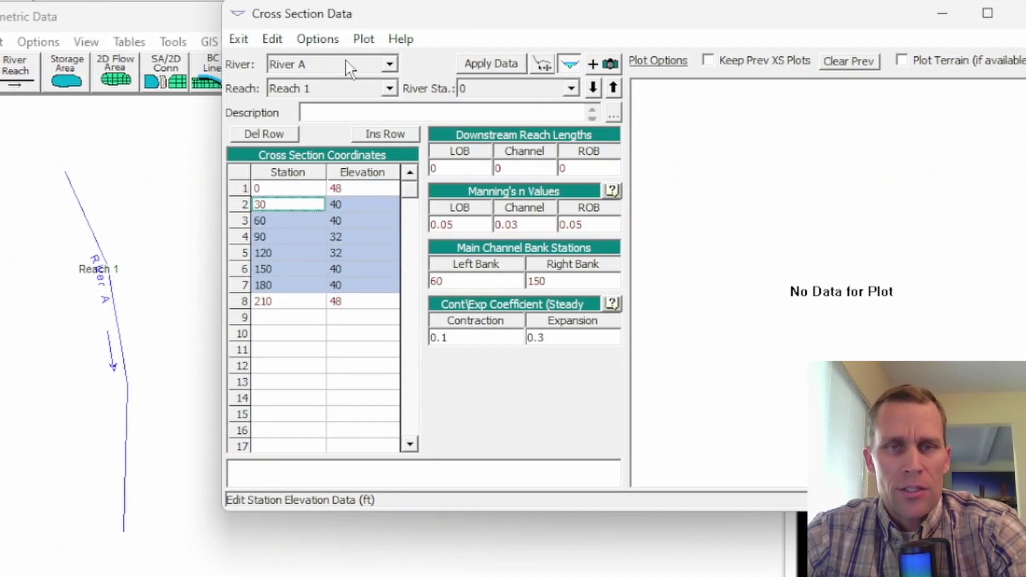
click(431, 62)
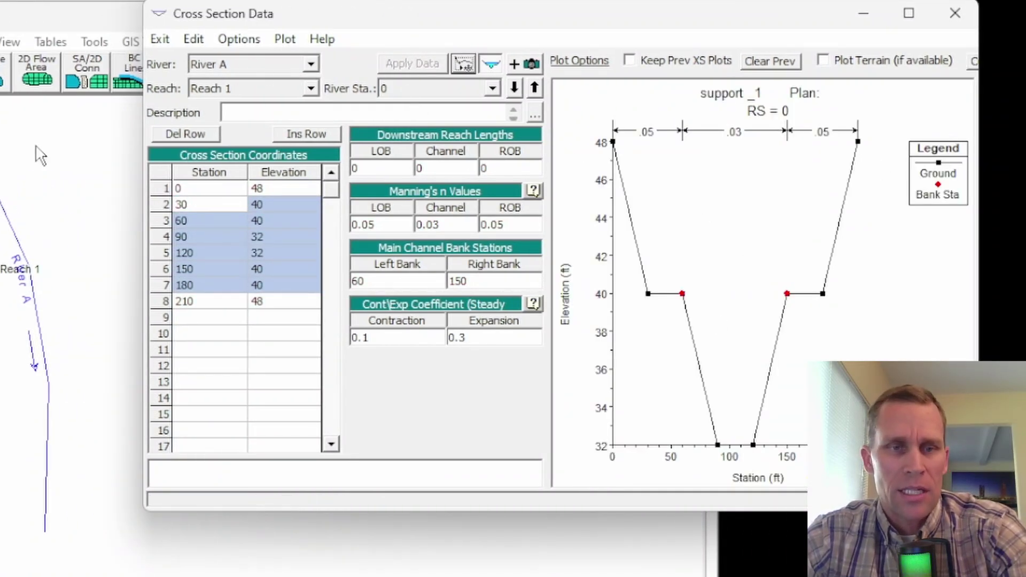
- Copy the section as RS 1000 with LOB, channel and ROB reach lengths of 1000
click(239, 40)
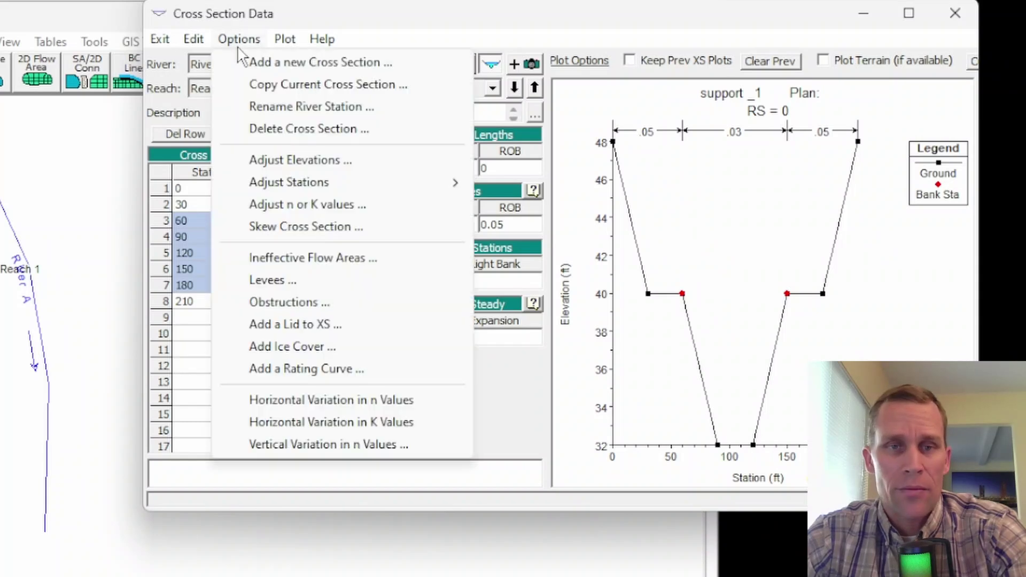
click(272, 85)
text(1000)
drag(707, 328, 633, 345)
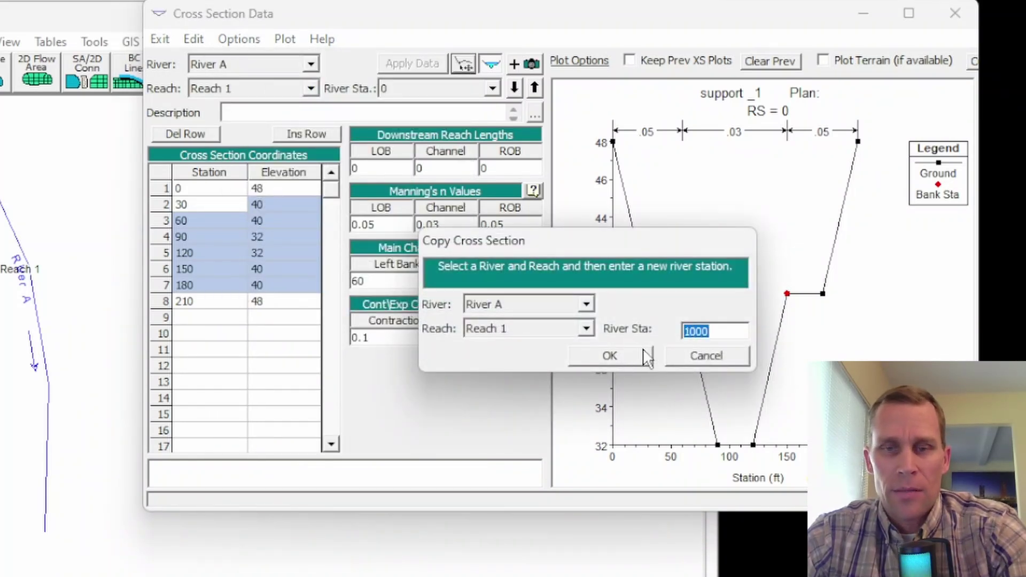
click(610, 345)
click(396, 168)
text(1000)
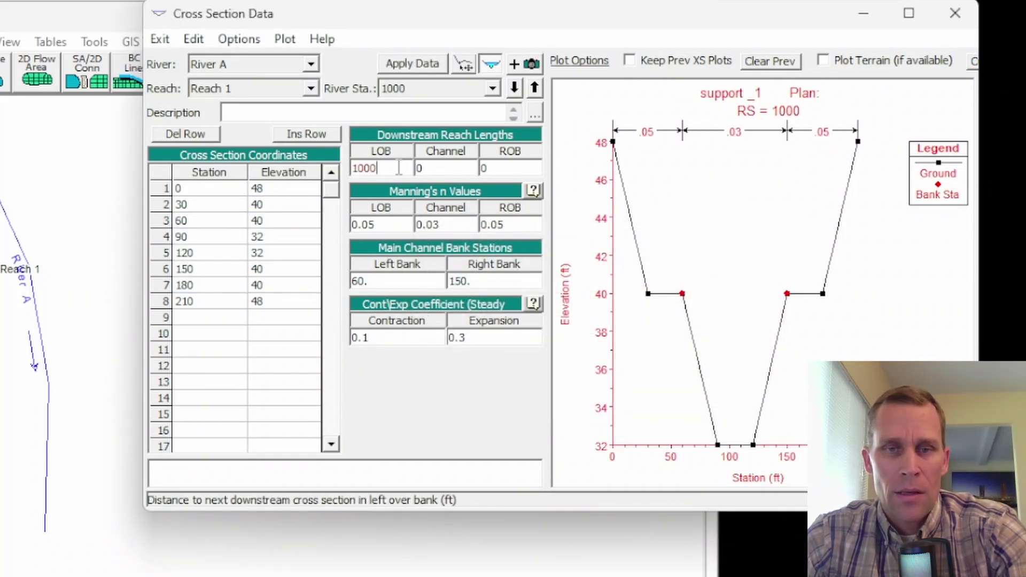
key(Tab)
text(1000)
key(Tab)
text(1000)
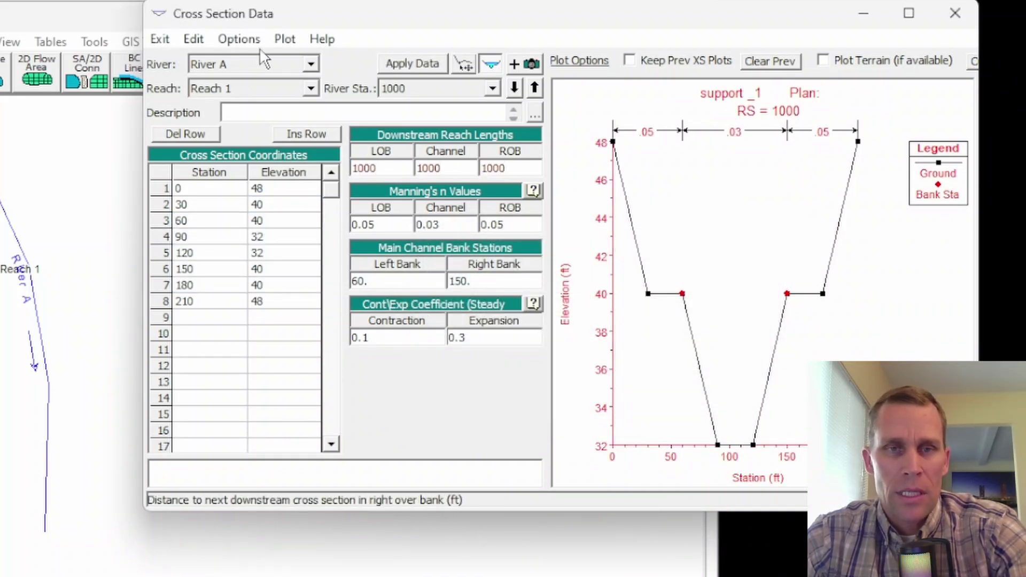
- Raise all RS 1000 elevations by 1 ft
click(239, 39)
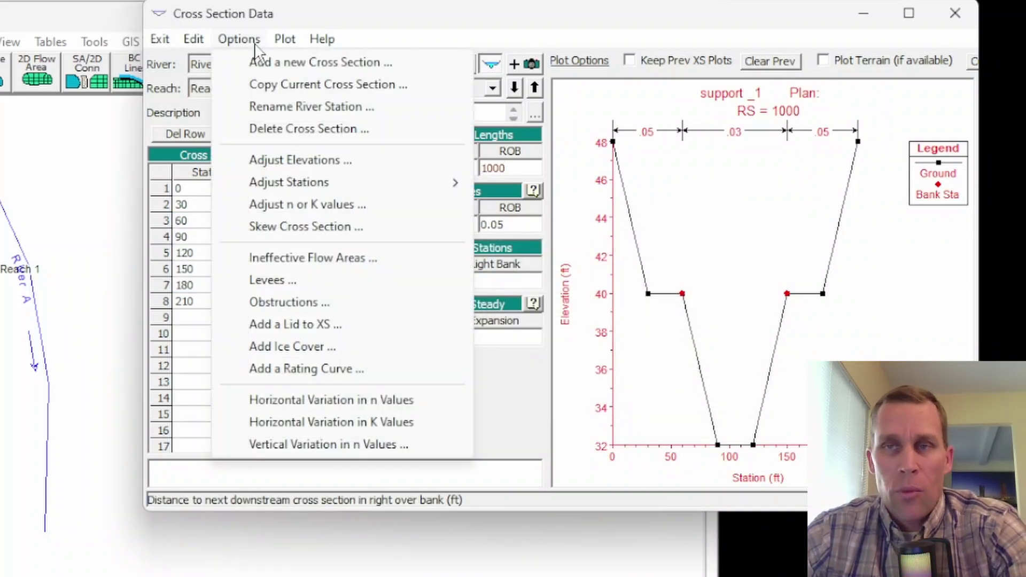
click(280, 160)
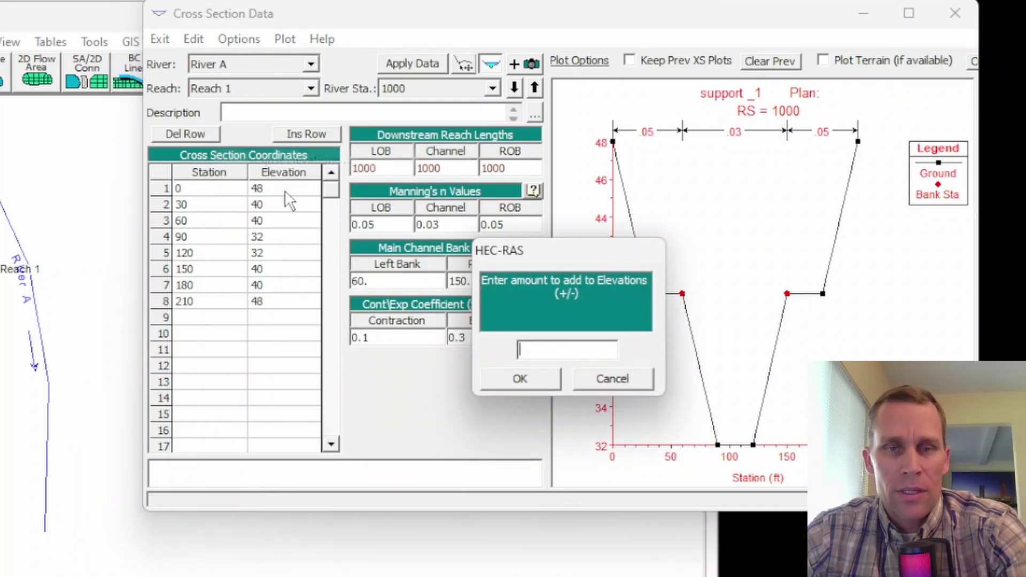
text(1)
click(520, 379)
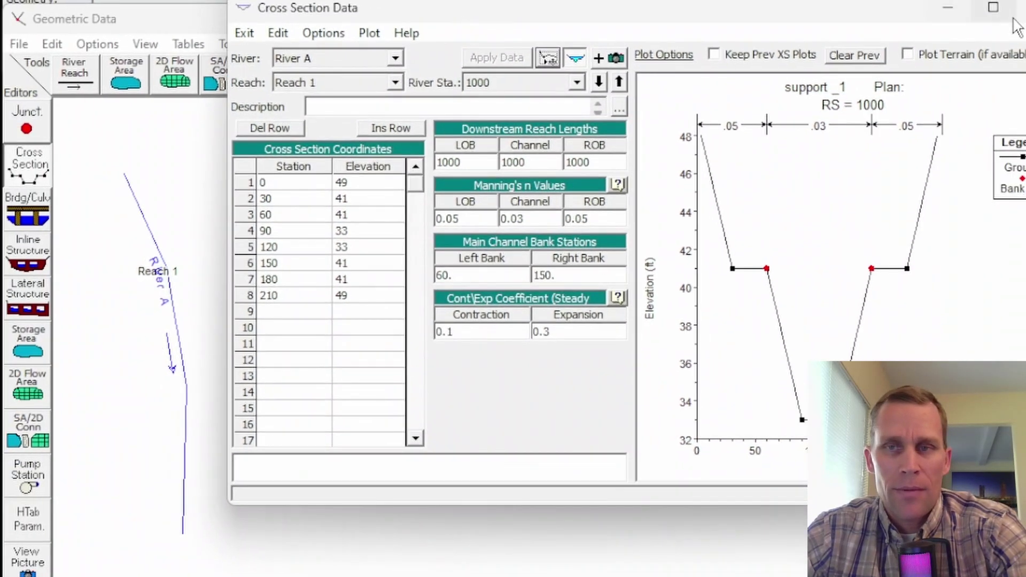
- Interpolate cross sections every 100 within the reach between RS 1000 and RS 0
click(929, 15)
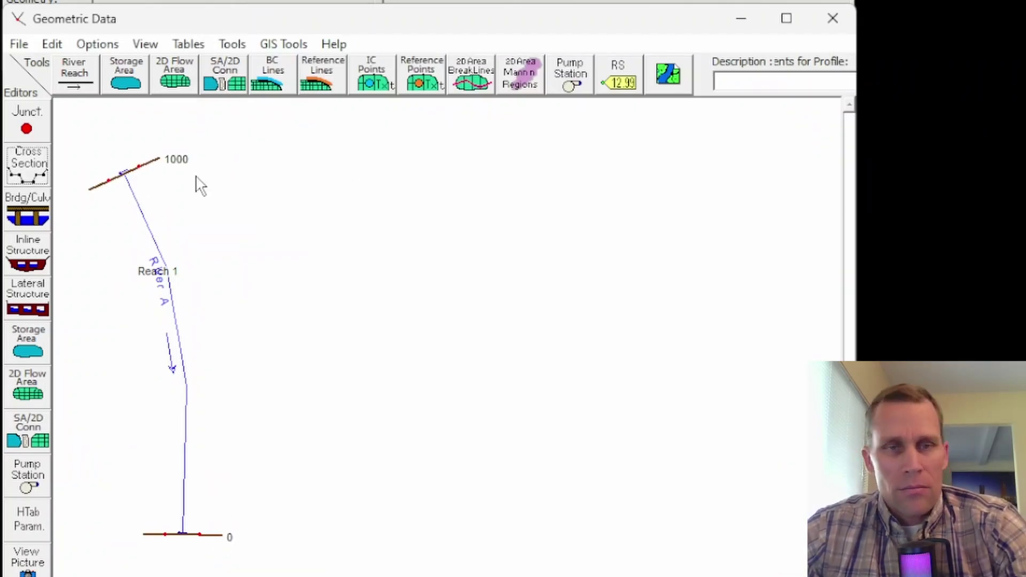
click(232, 44)
mouse_move(268, 71)
click(683, 74)
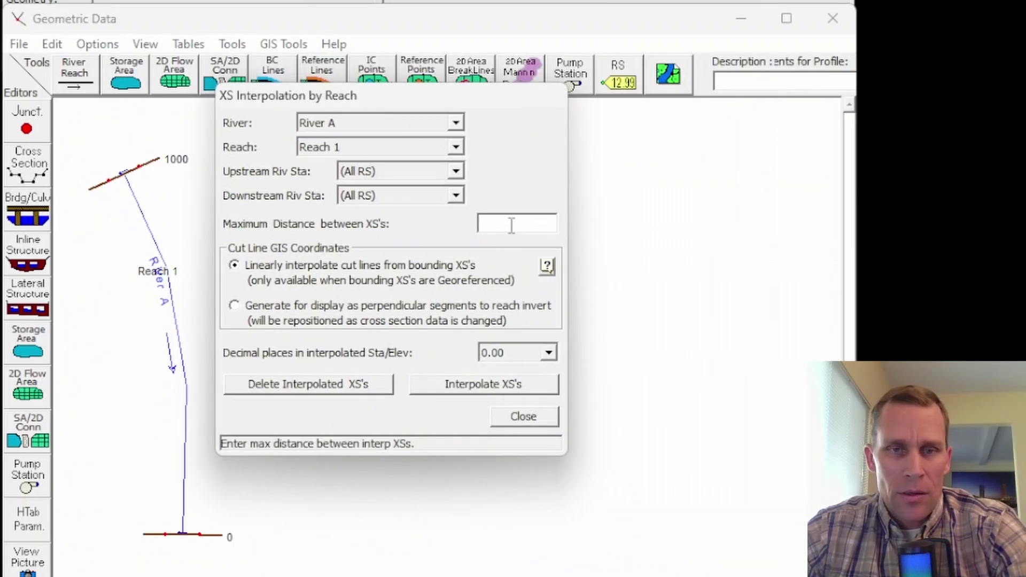
click(474, 381)
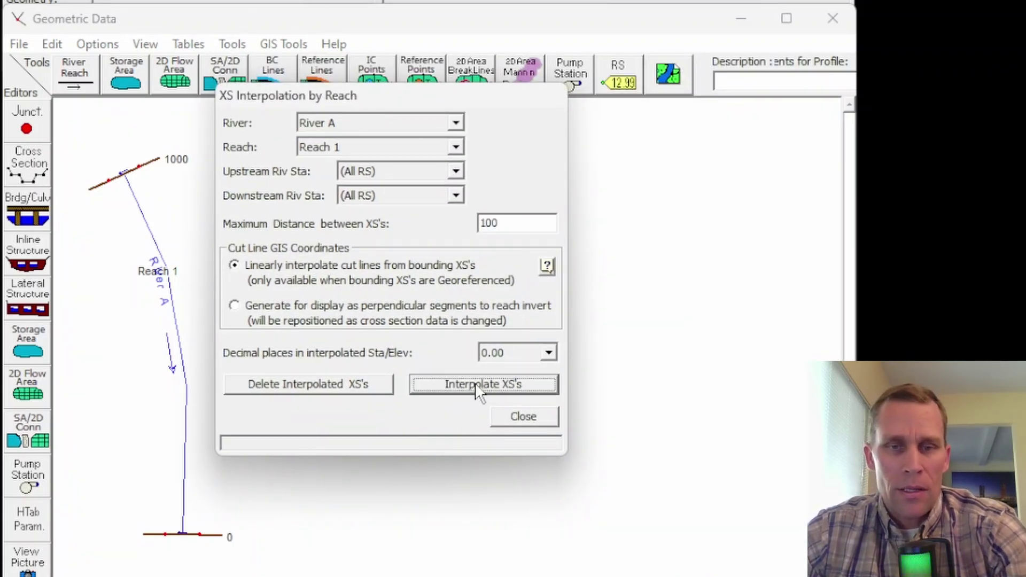
click(519, 417)
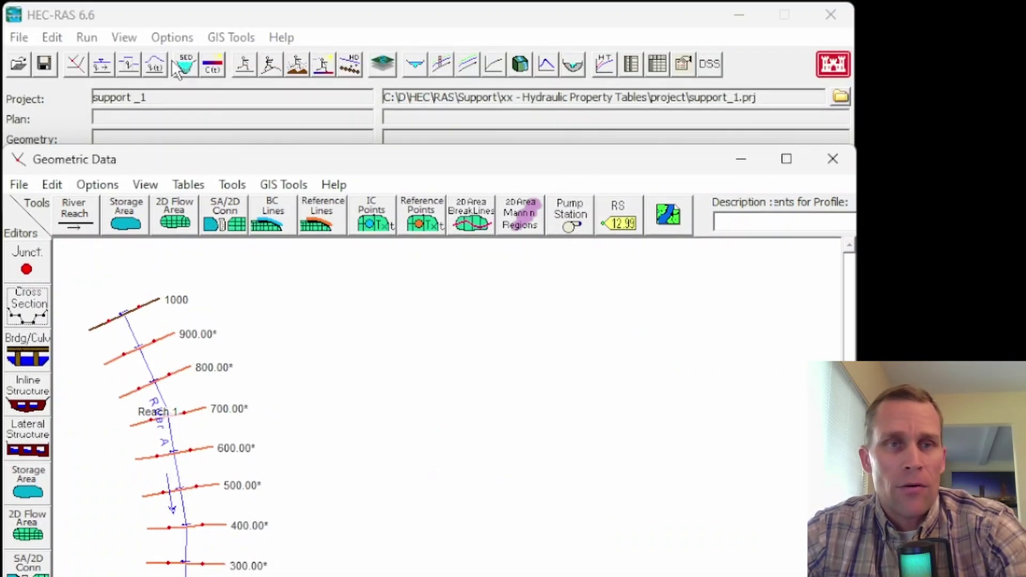
- Set a Normal Depth boundary with friction slope 0.001 at RS 0
click(155, 64)
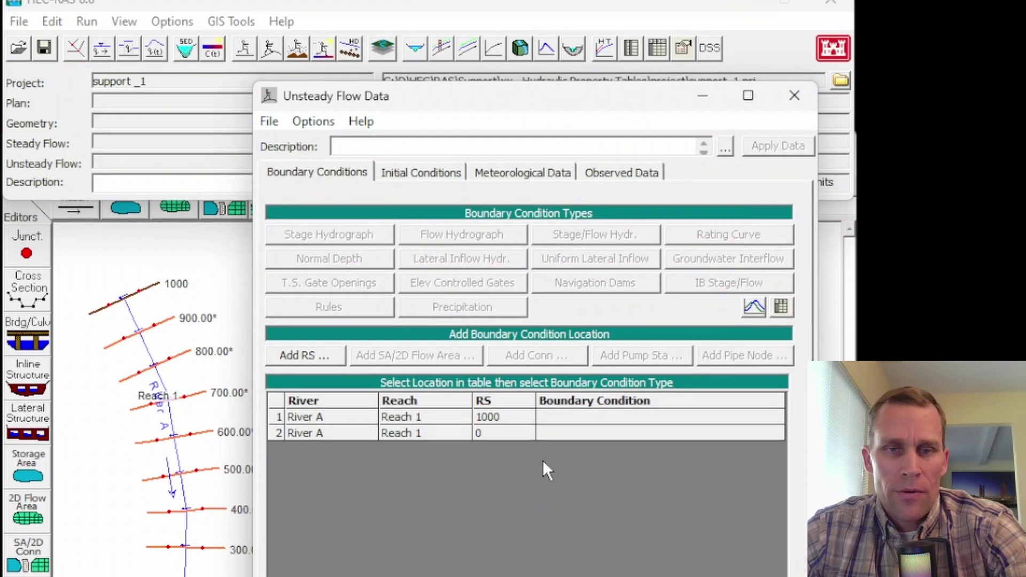
click(553, 454)
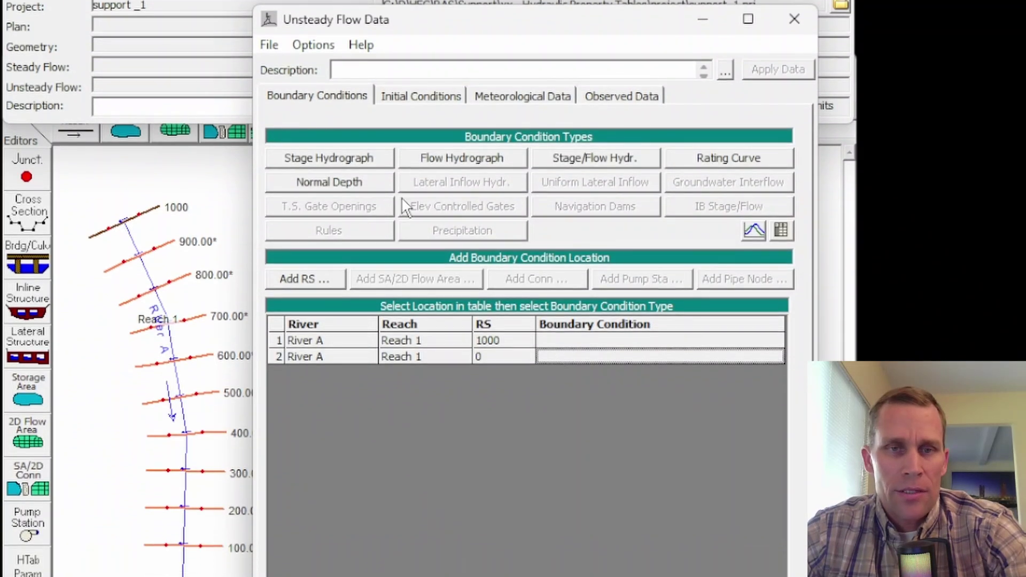
click(353, 185)
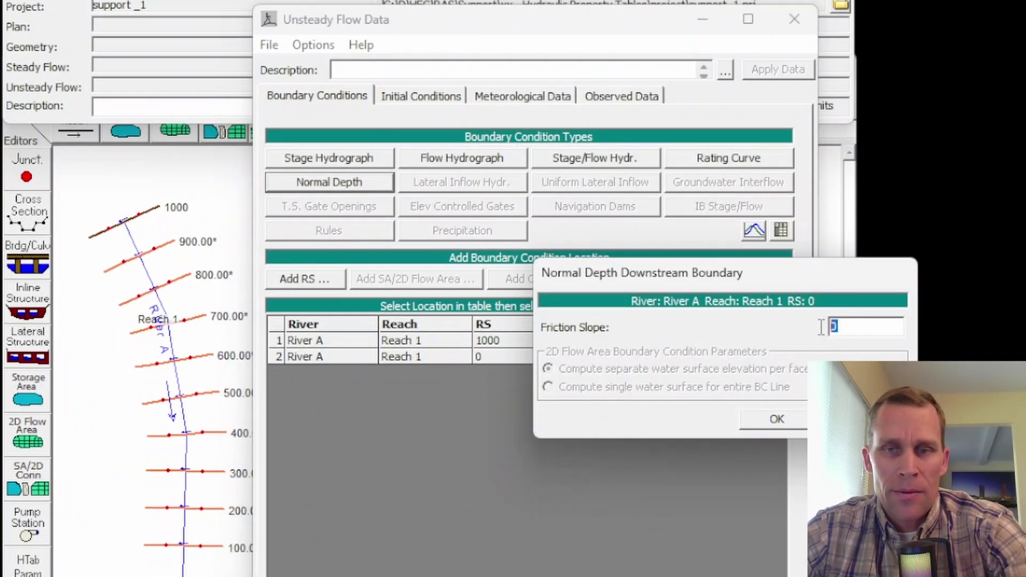
drag(790, 282, 509, 248)
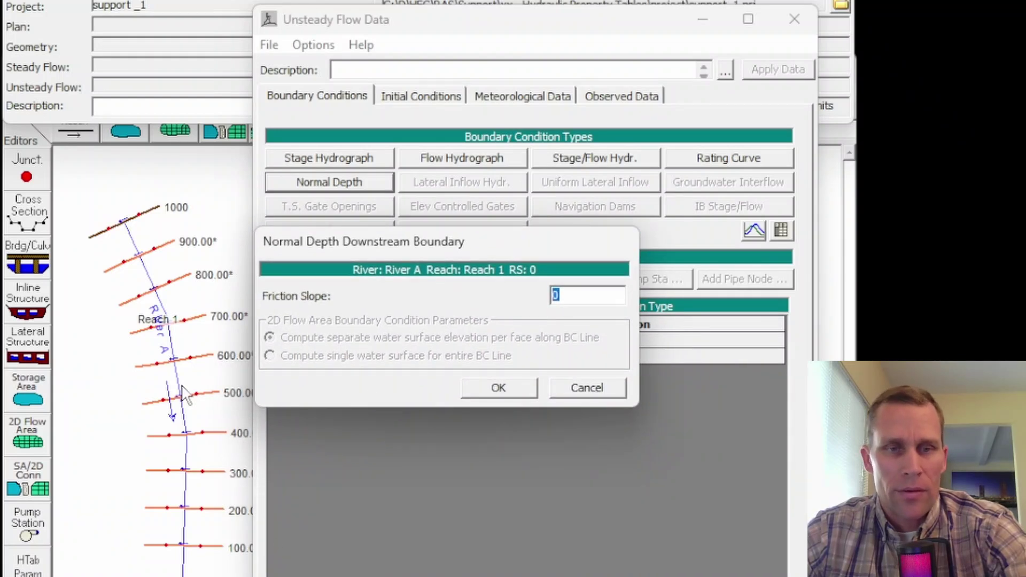
text(0.001)
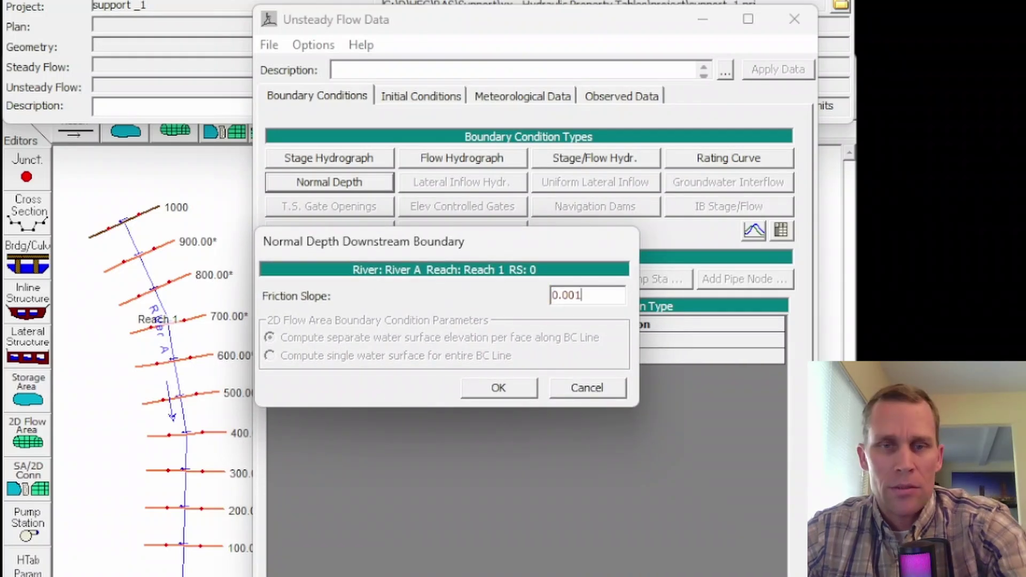
click(497, 392)
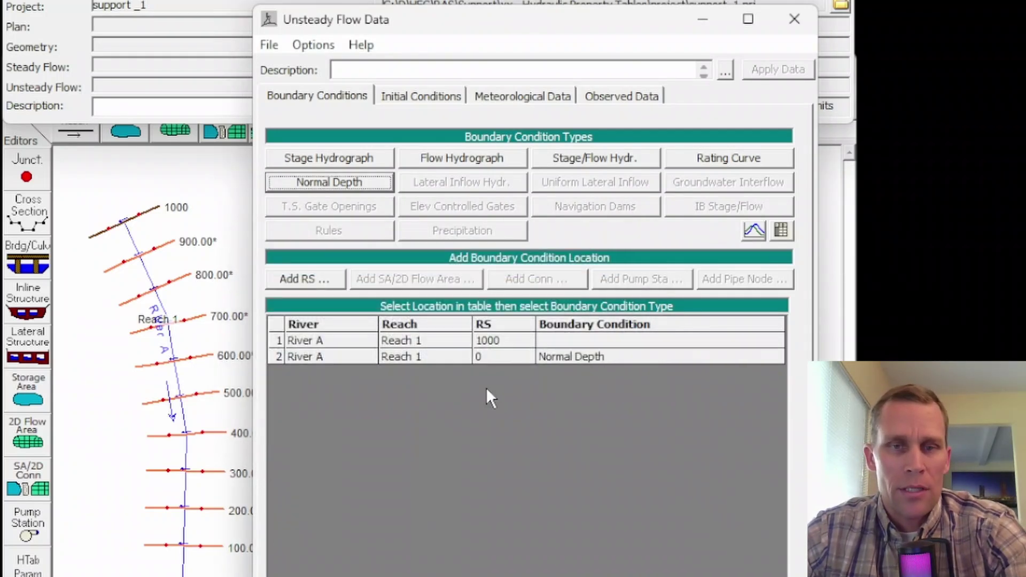
- Assign a flow hydrograph at RS 1000 with a 3 Hour data interval
click(556, 342)
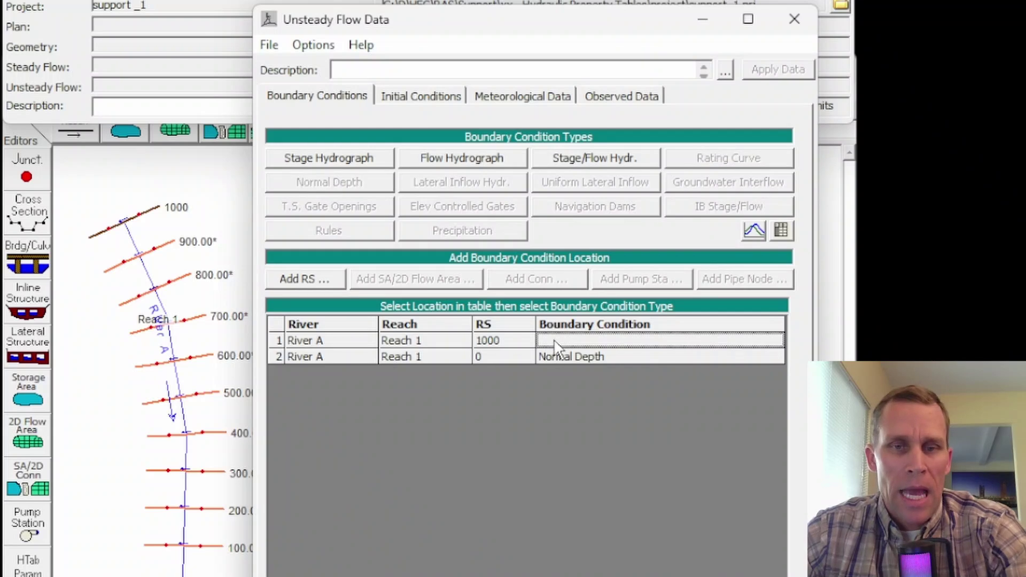
click(459, 158)
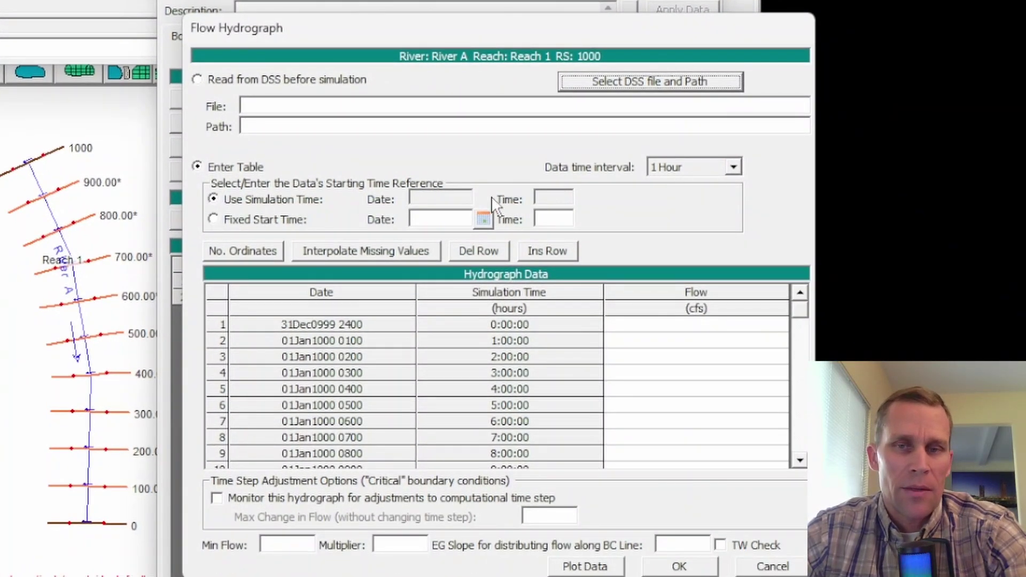
click(733, 167)
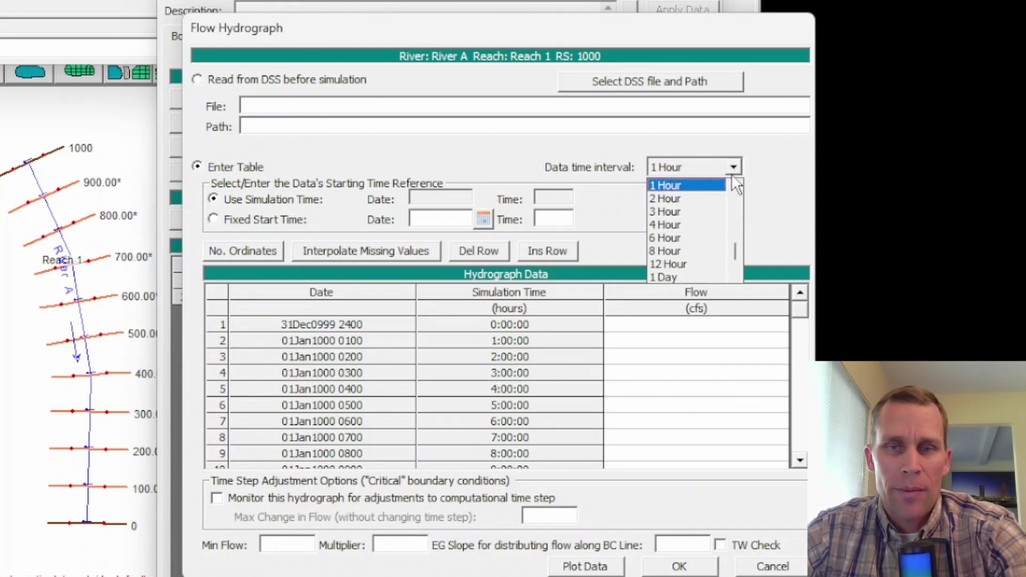
click(690, 210)
- Enter hydrograph flows climbing through 2500 and 3000 to 4000 cfs and accept
click(708, 297)
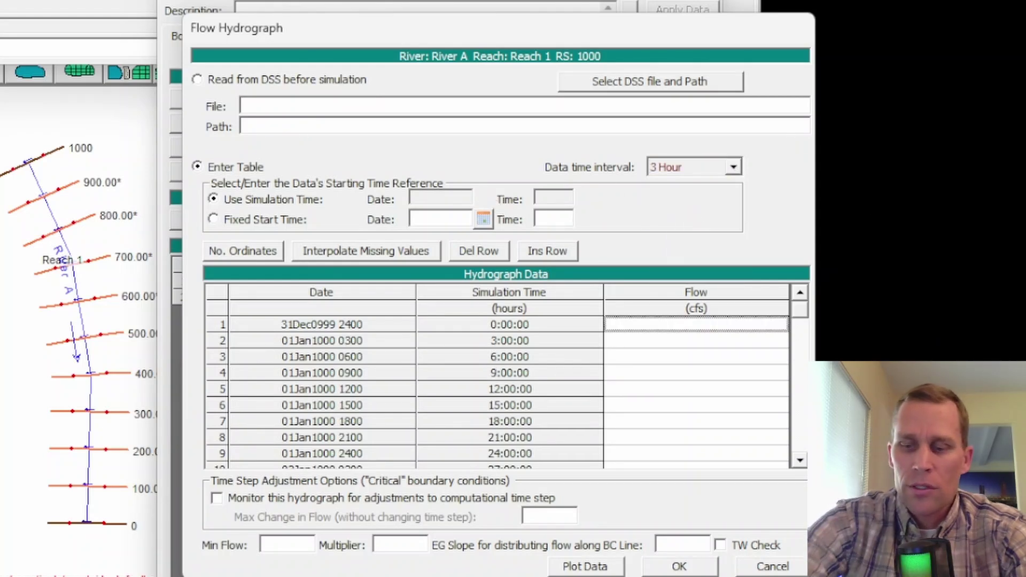
text(100)
key(Return)
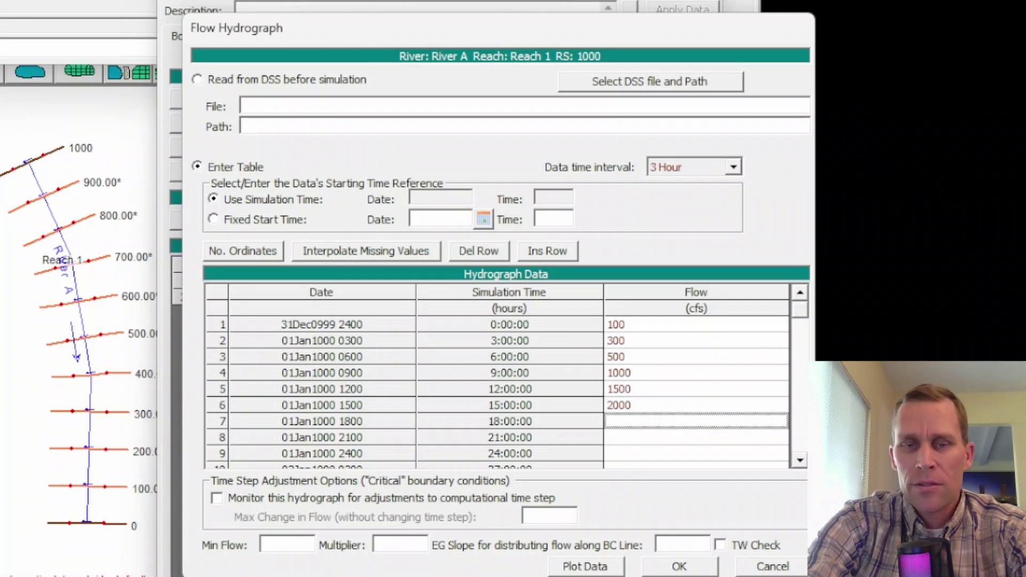
text(2500)
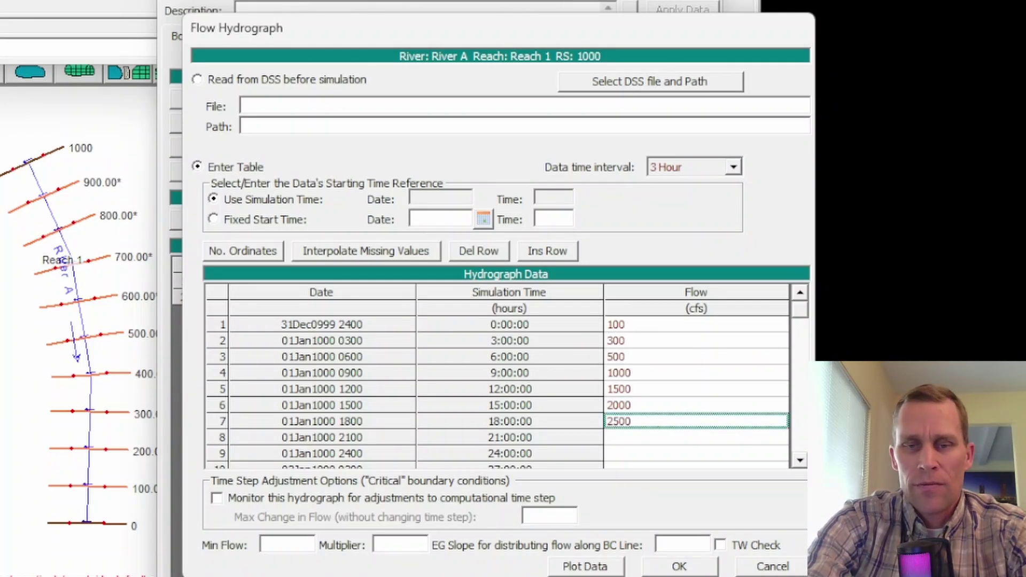
key(Return)
text(3000)
key(Return)
text(4000)
key(Return)
text(4000)
key(Return)
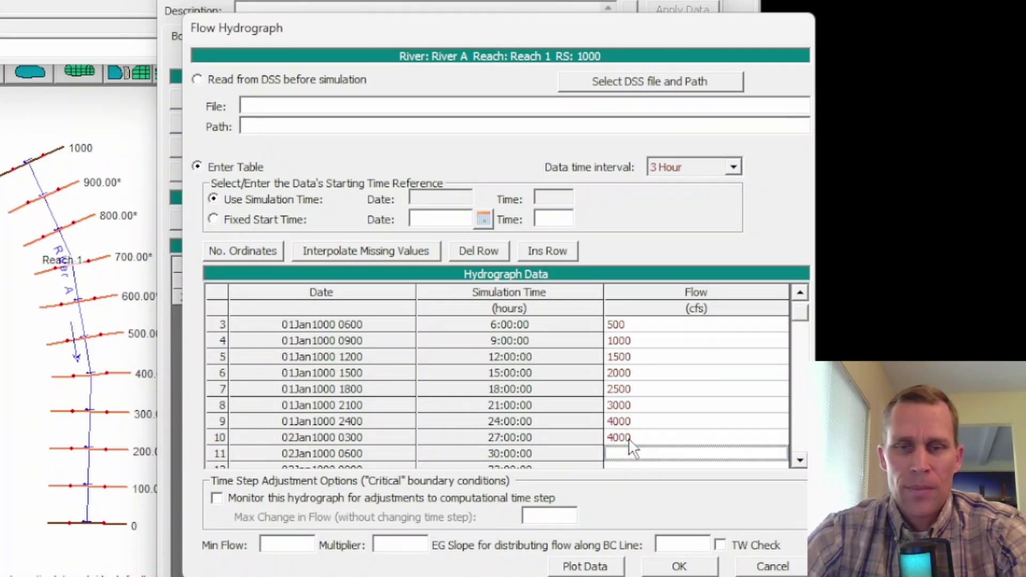
click(679, 566)
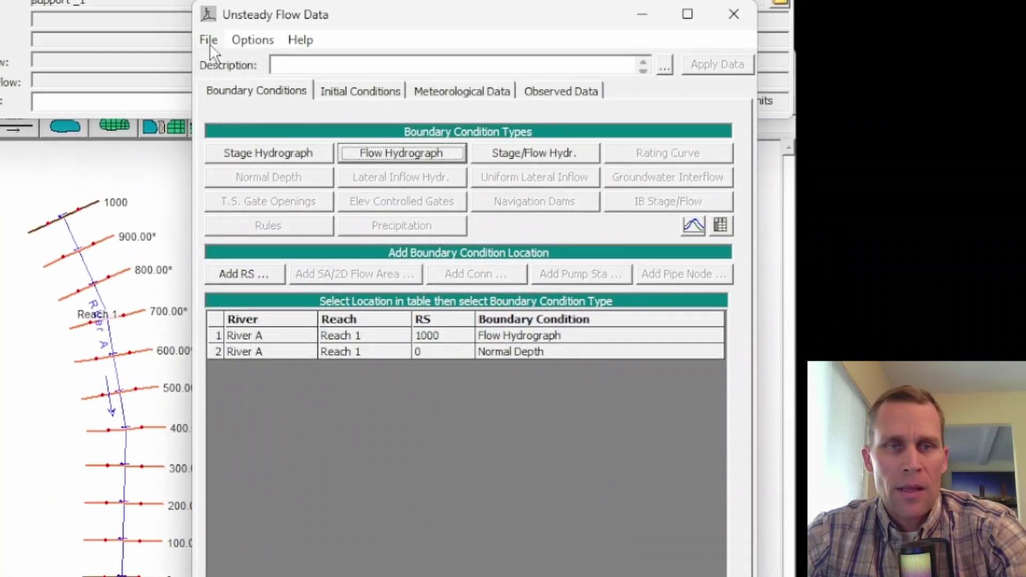
- Save the unsteady flow data as '100-4000_cfs' and close the editor
click(209, 43)
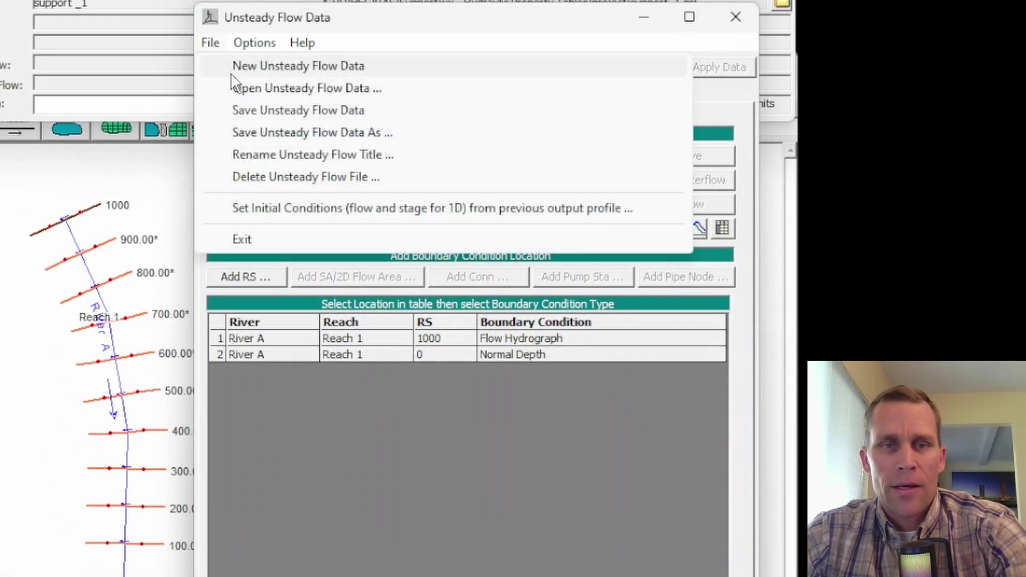
click(273, 111)
text(100-4000_)
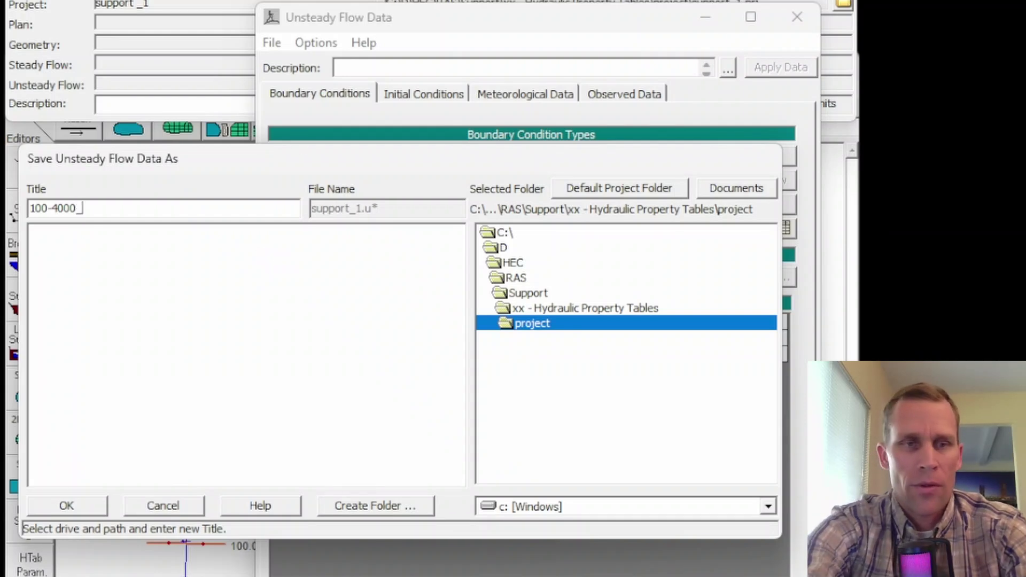
text(cfs)
click(75, 509)
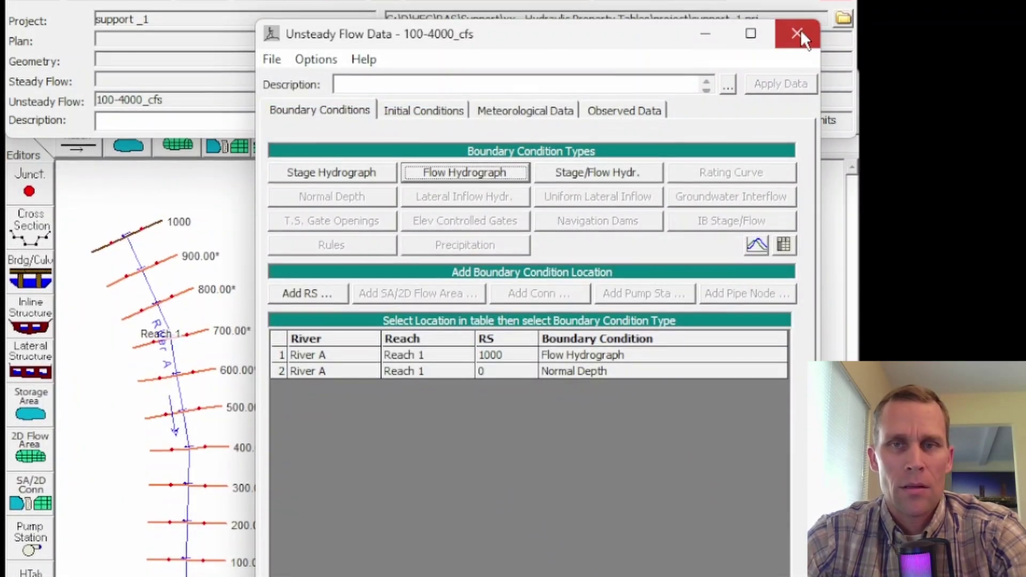
click(797, 16)
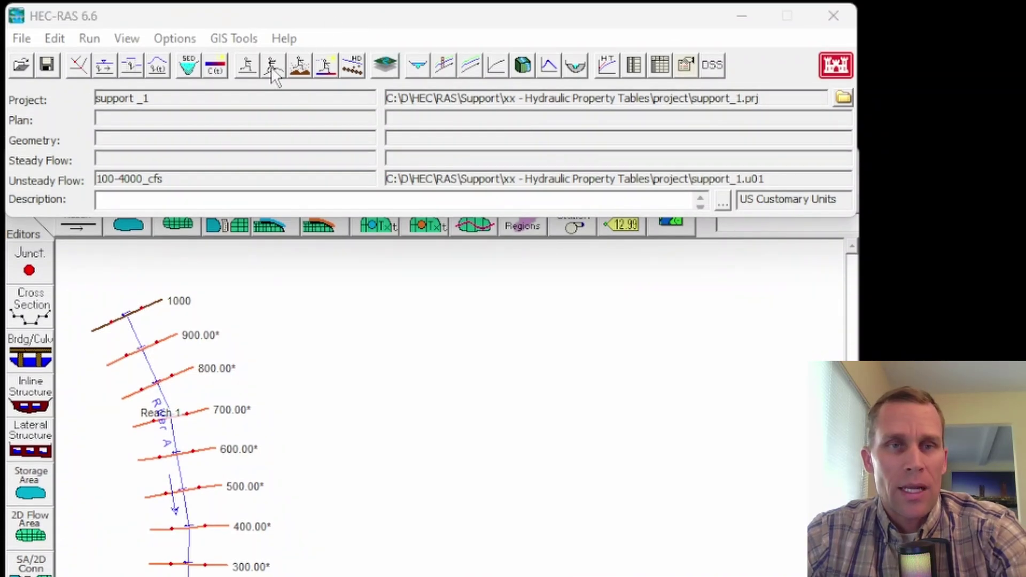
- Open the Unsteady Flow Analysis window, check the Run options, then close it
click(272, 65)
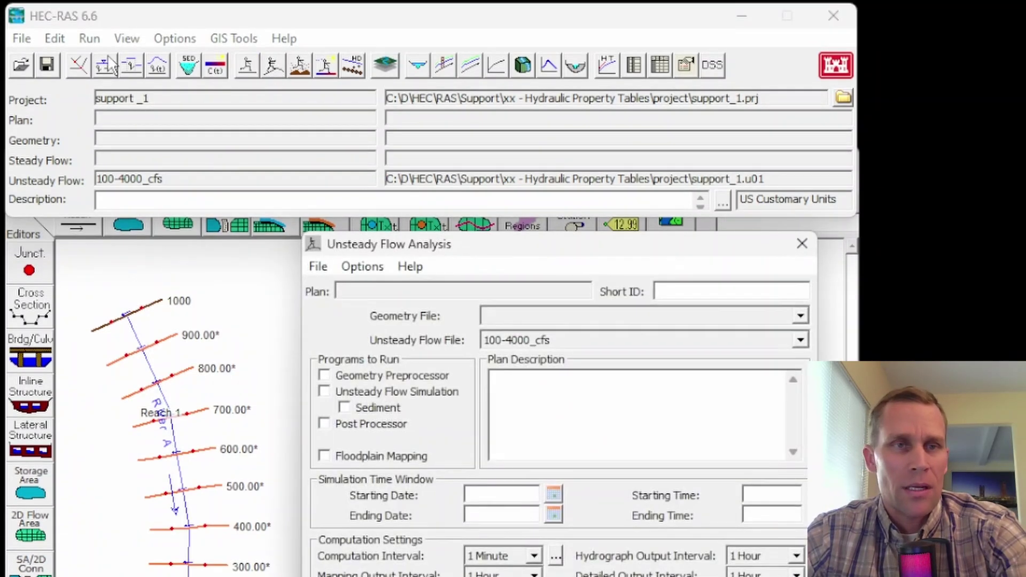
click(89, 39)
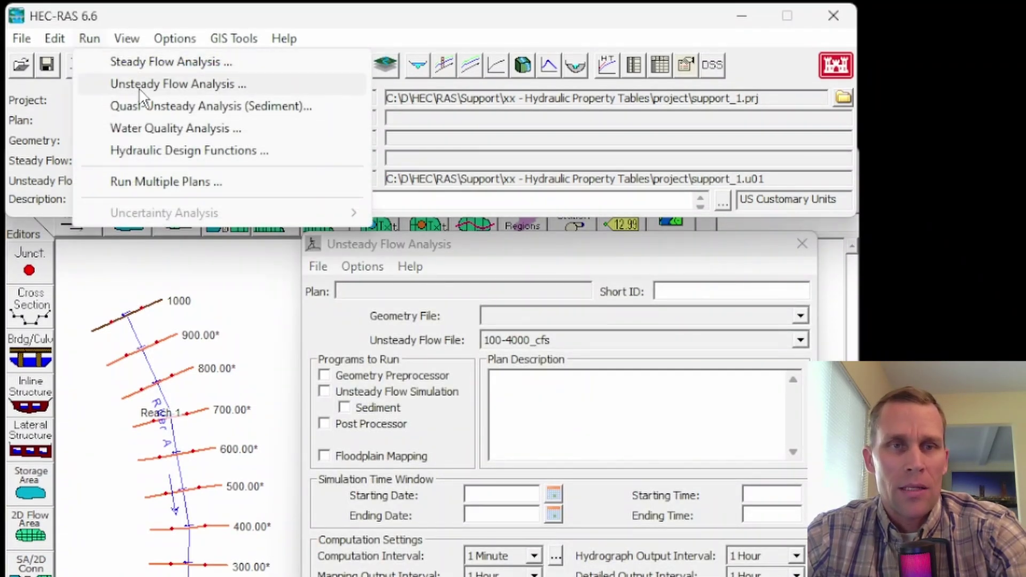
click(396, 16)
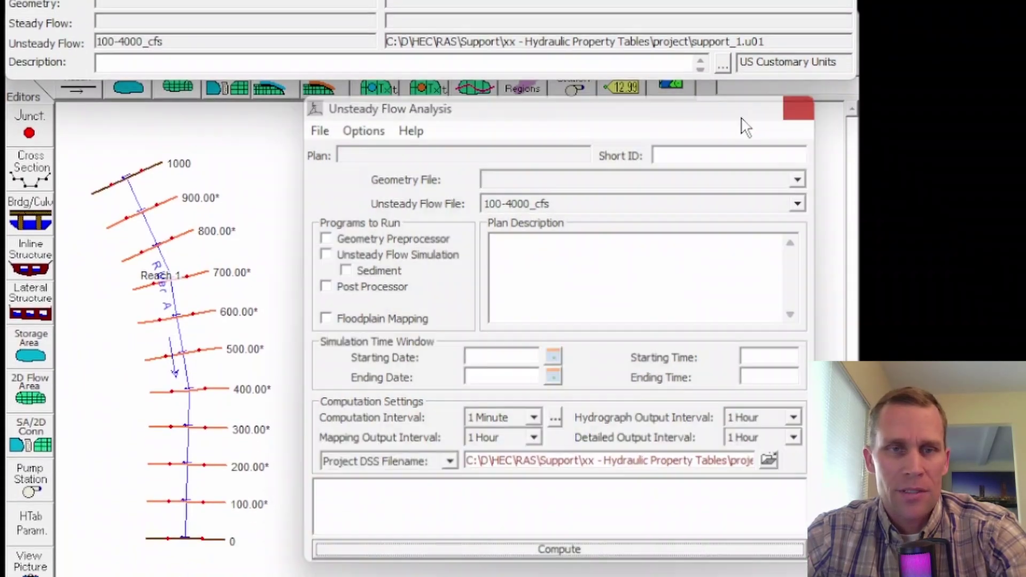
click(802, 244)
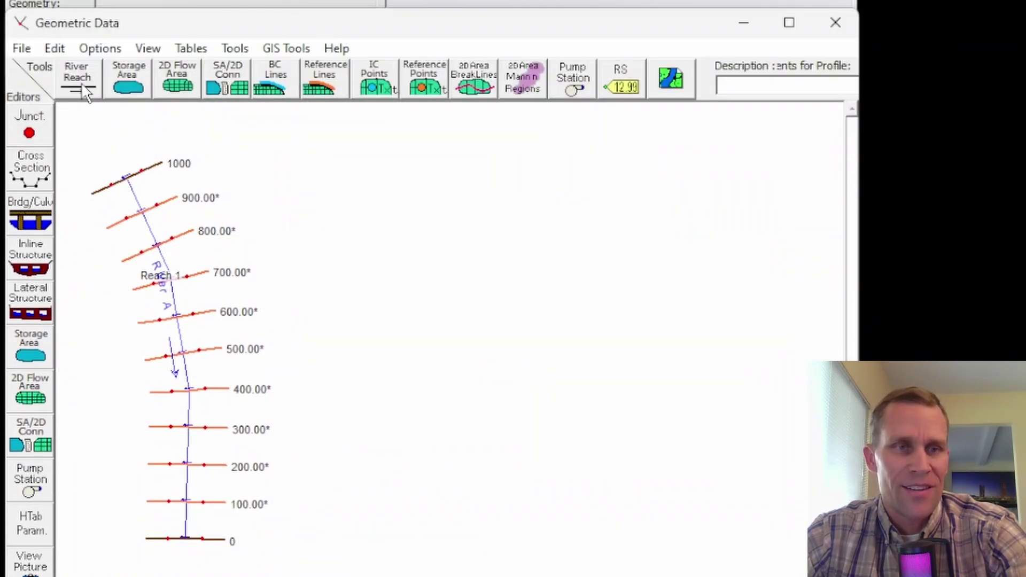
- Save the geometry data as '0.1%_slope'
click(21, 48)
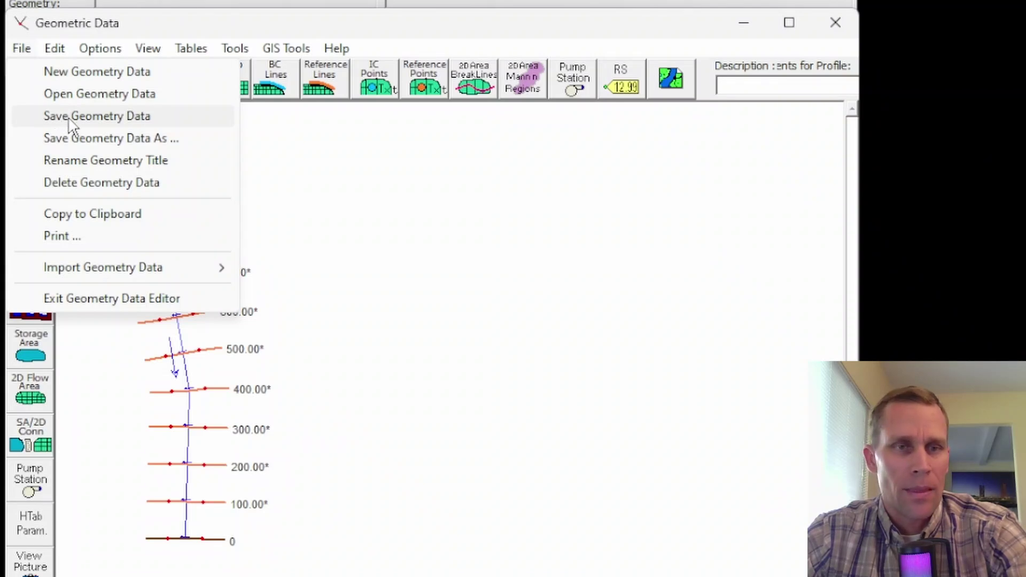
click(75, 138)
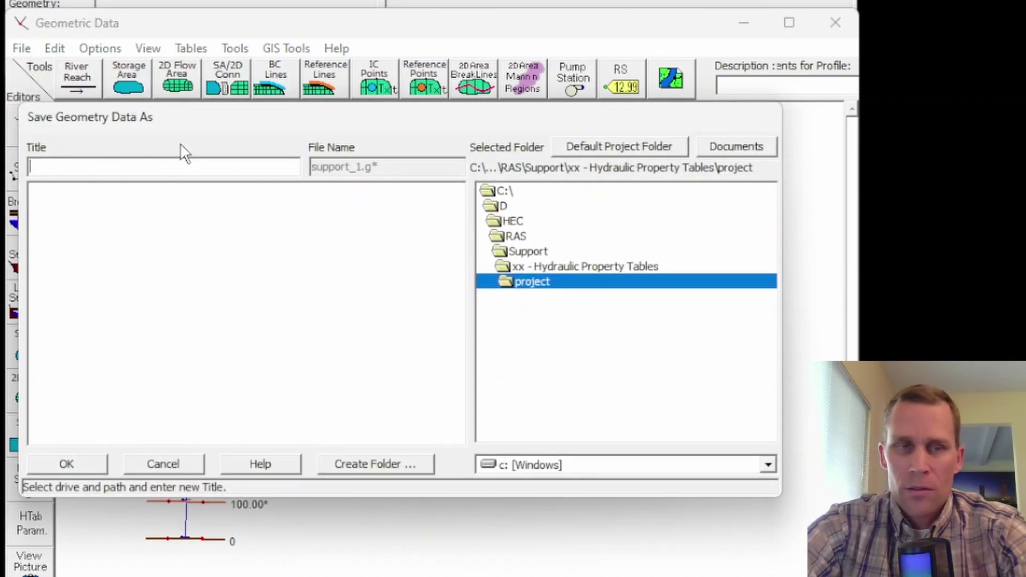
text(0.1%)
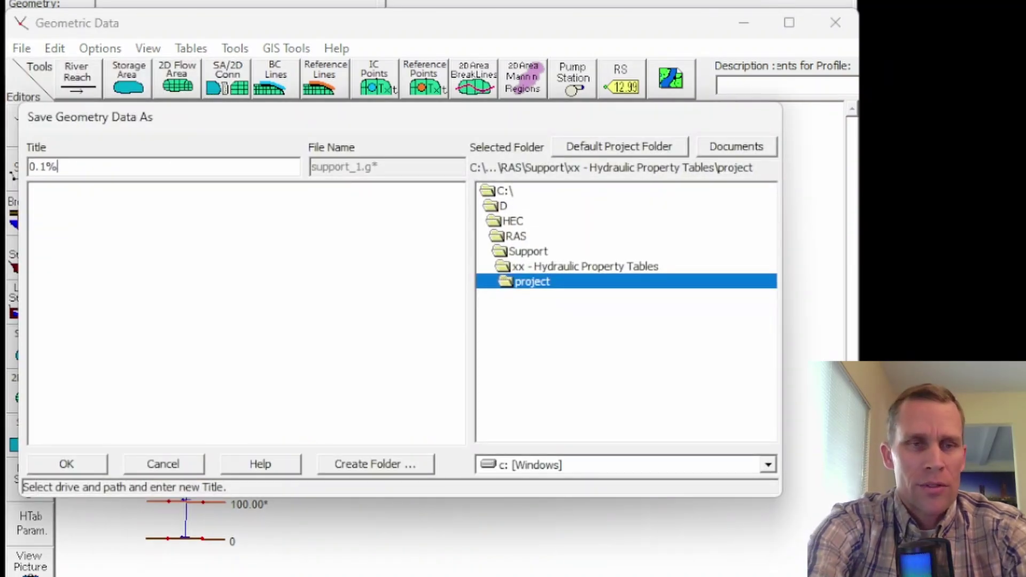
text(_slope)
click(90, 470)
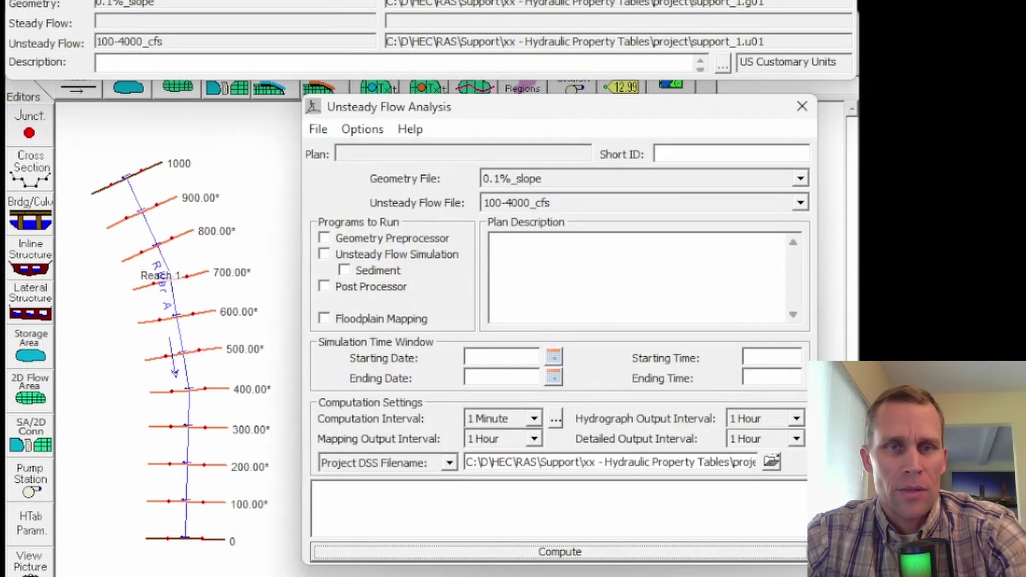
- Enable preprocessor, unsteady simulation and post processor, with starting date 01JAN2020
drag(407, 116, 401, 109)
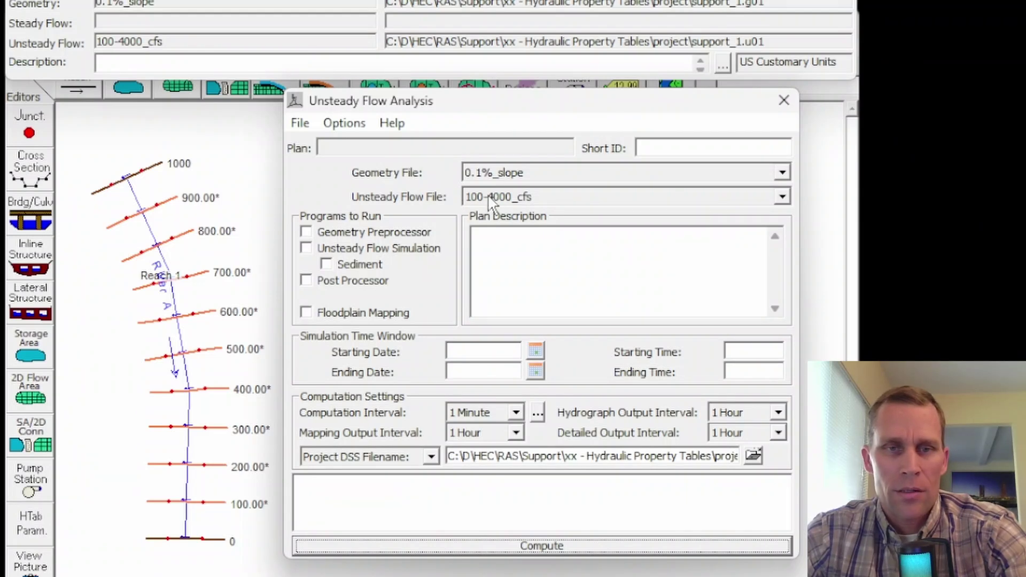
click(306, 232)
click(306, 249)
click(306, 282)
click(478, 353)
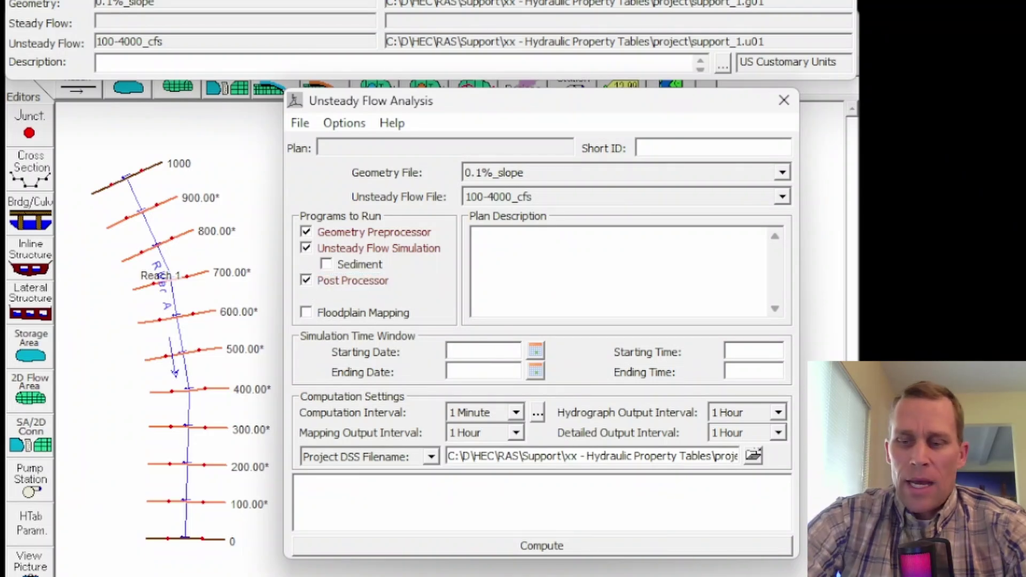
text(01JAN2020)
key(Tab)
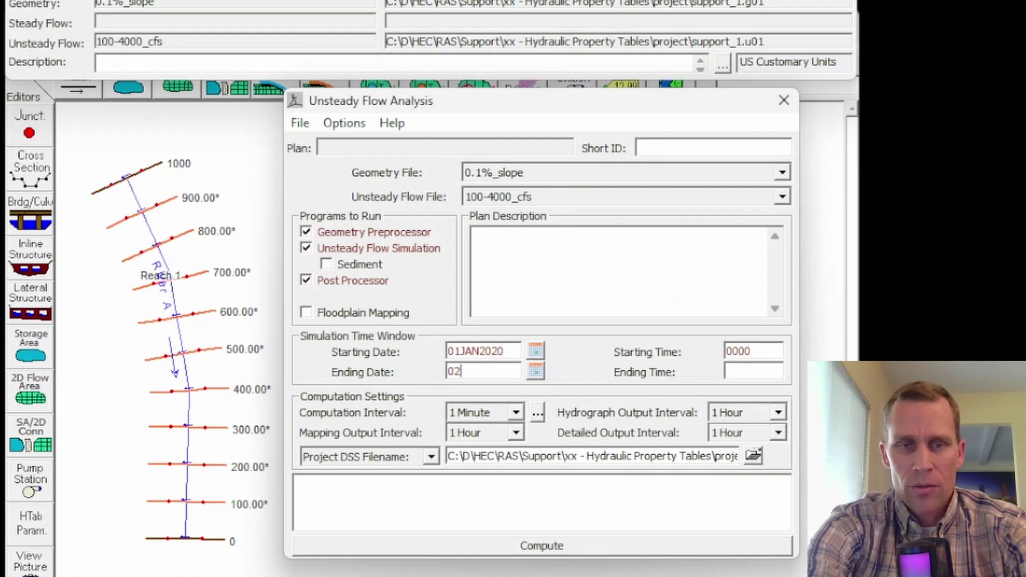
- Set hydrograph and detailed output intervals to 15 Minute
click(778, 413)
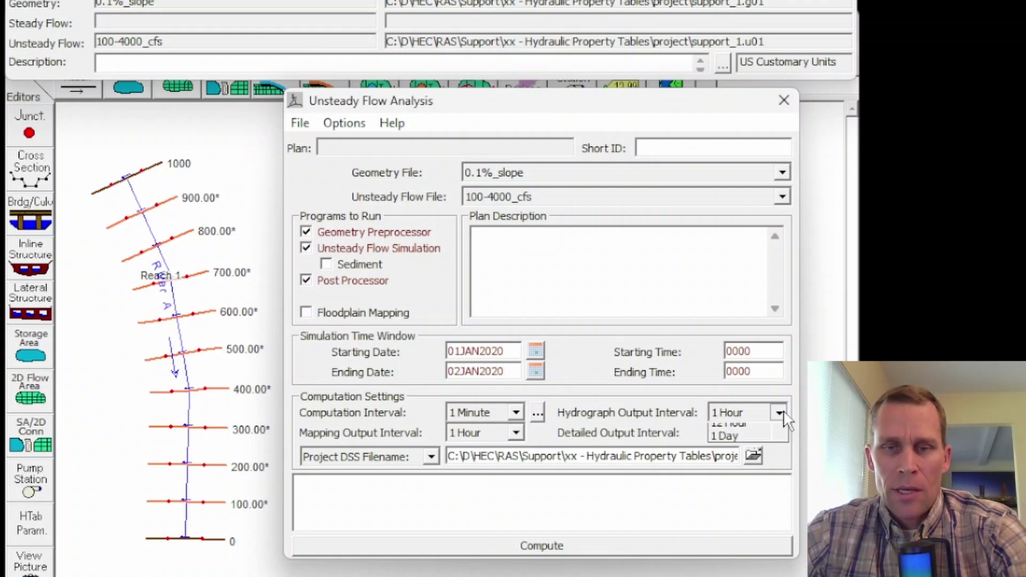
scroll(748, 460, up, 2)
click(745, 435)
click(778, 432)
scroll(743, 480, up, 2)
click(735, 449)
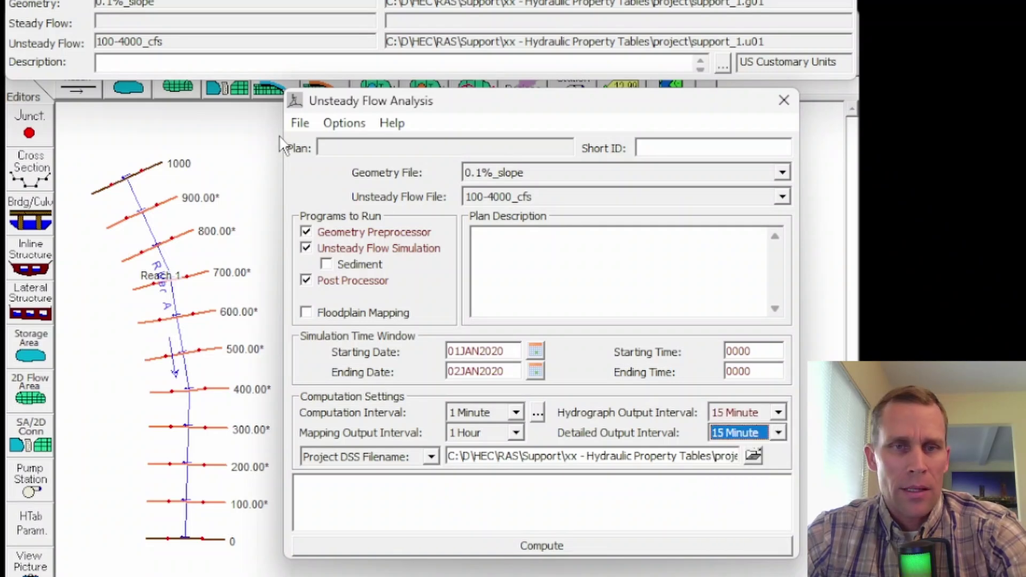
- Save the plan as '0.1%_slope_100-4000_cfs' and run the computation
click(300, 123)
click(345, 191)
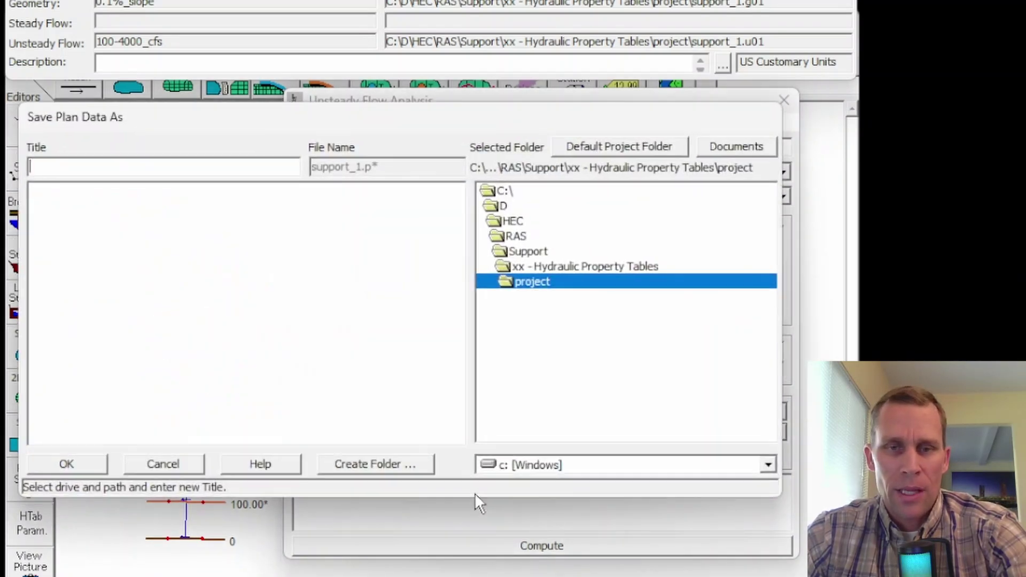
click(213, 165)
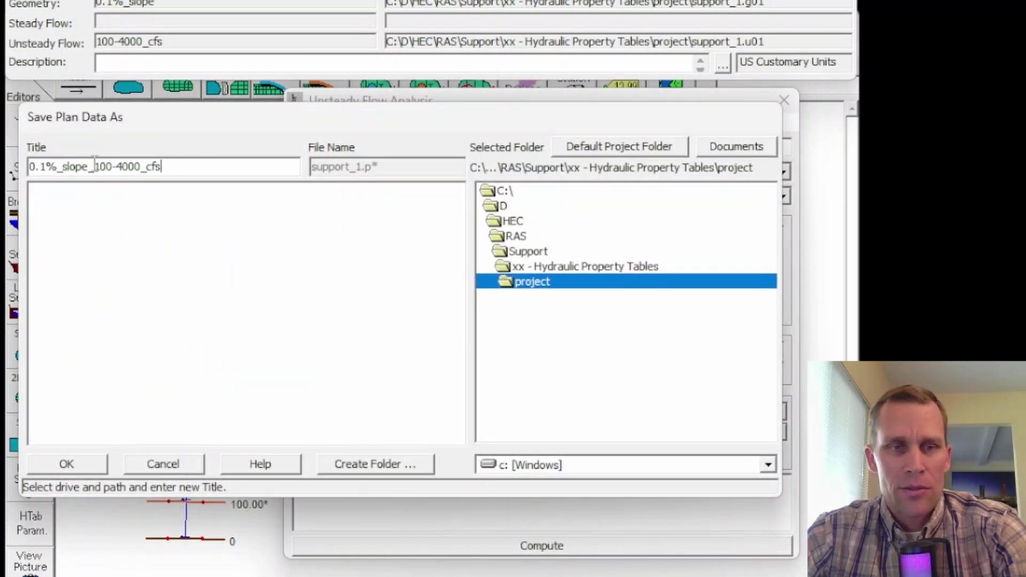
click(80, 466)
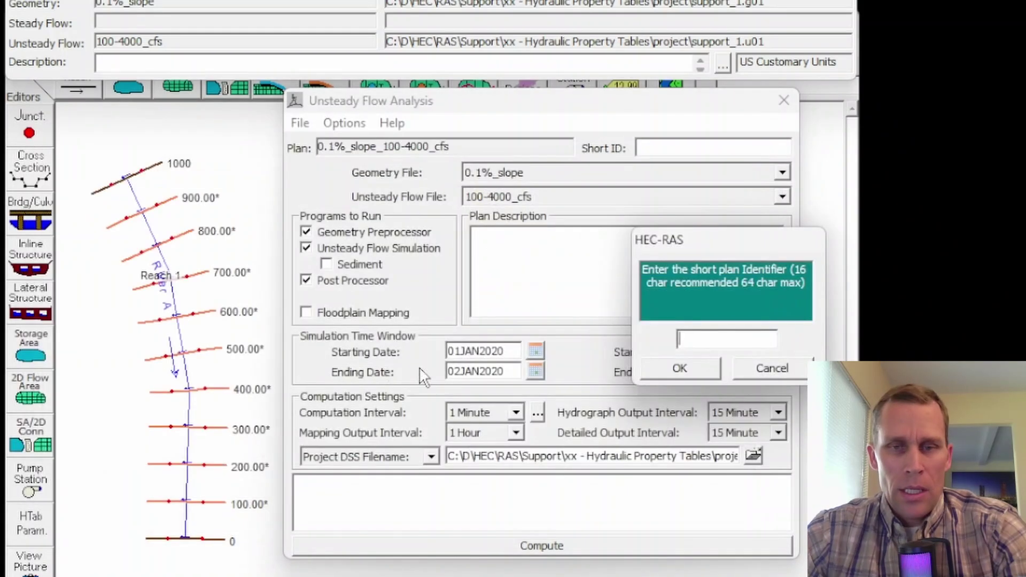
click(675, 369)
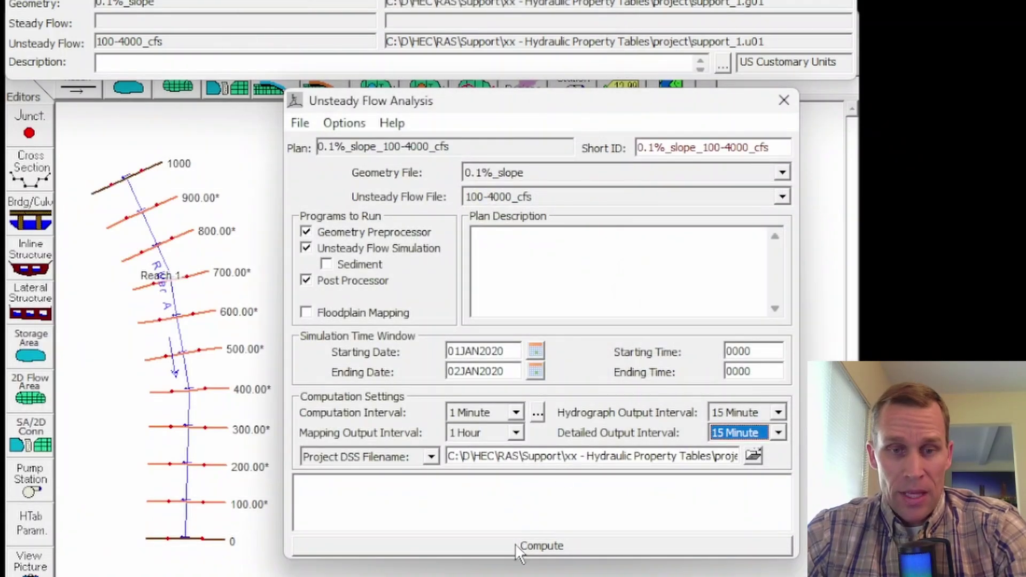
click(516, 547)
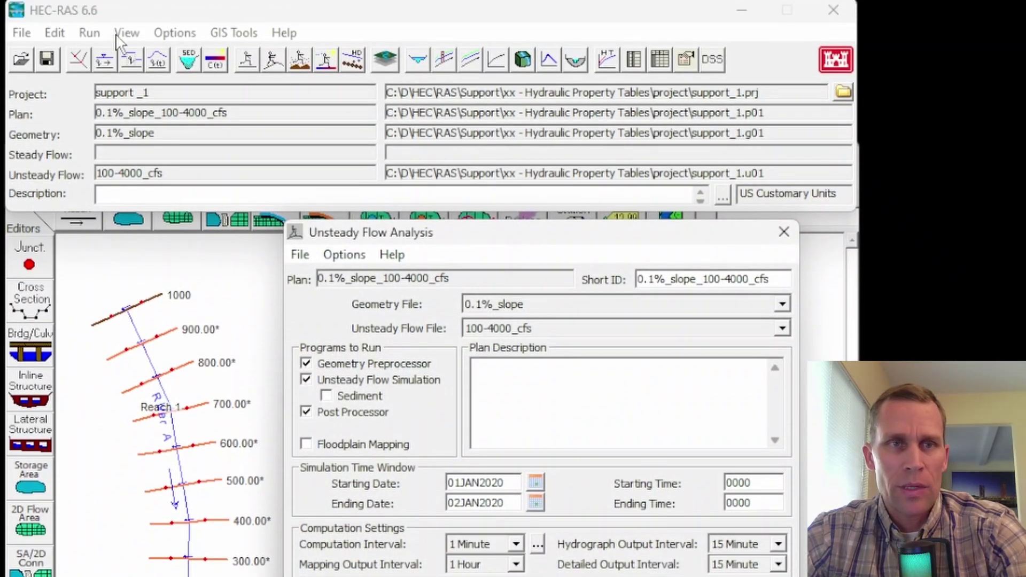
- Animate the RS 1000 water surface through the simulation in the Cross-Sections plot
click(131, 39)
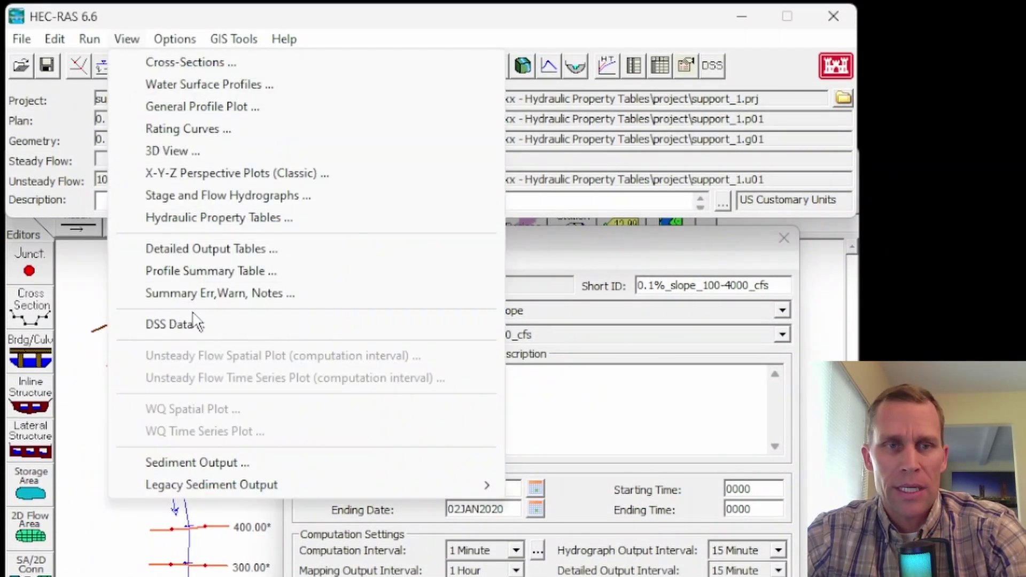
click(180, 63)
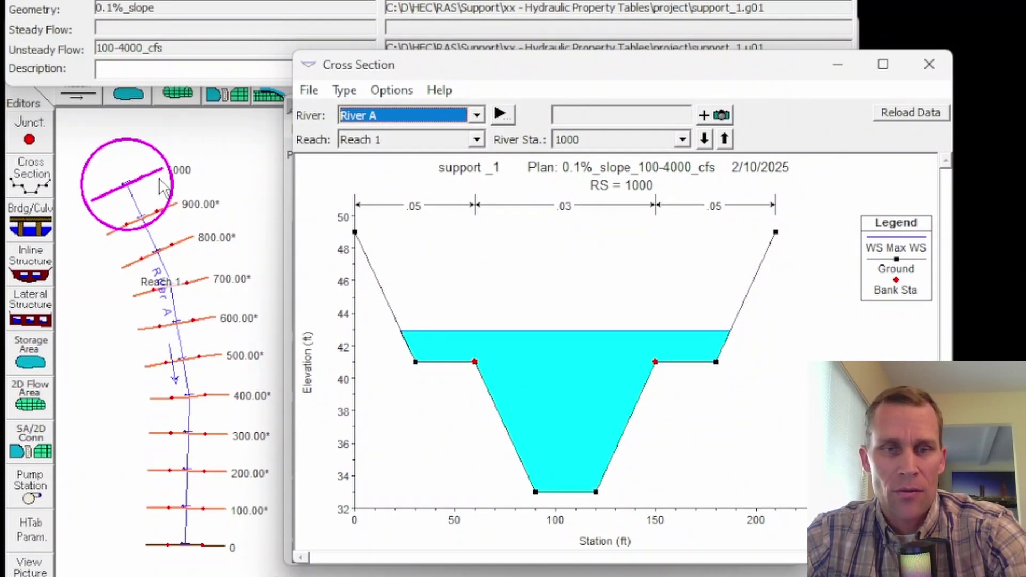
click(499, 114)
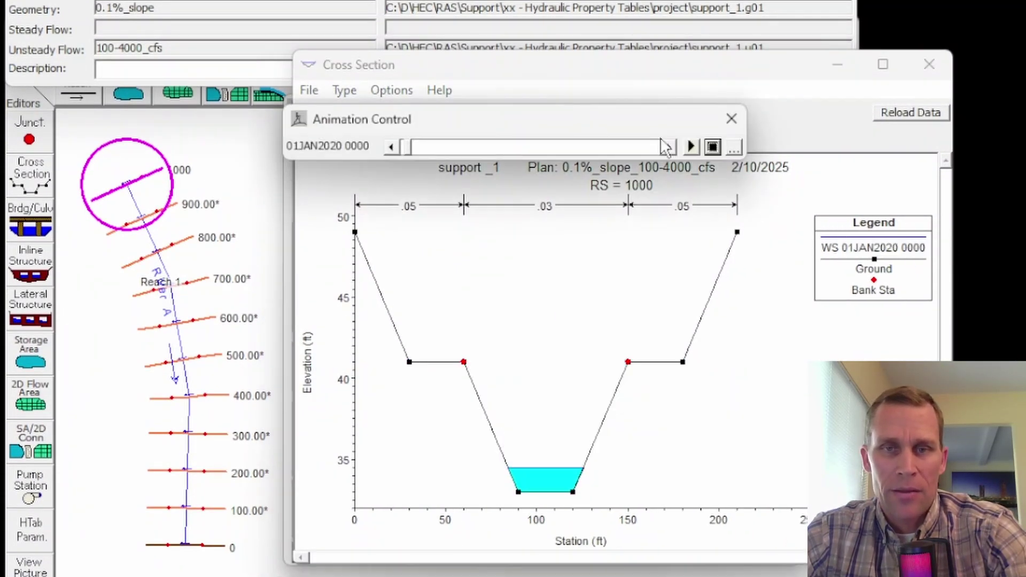
click(691, 147)
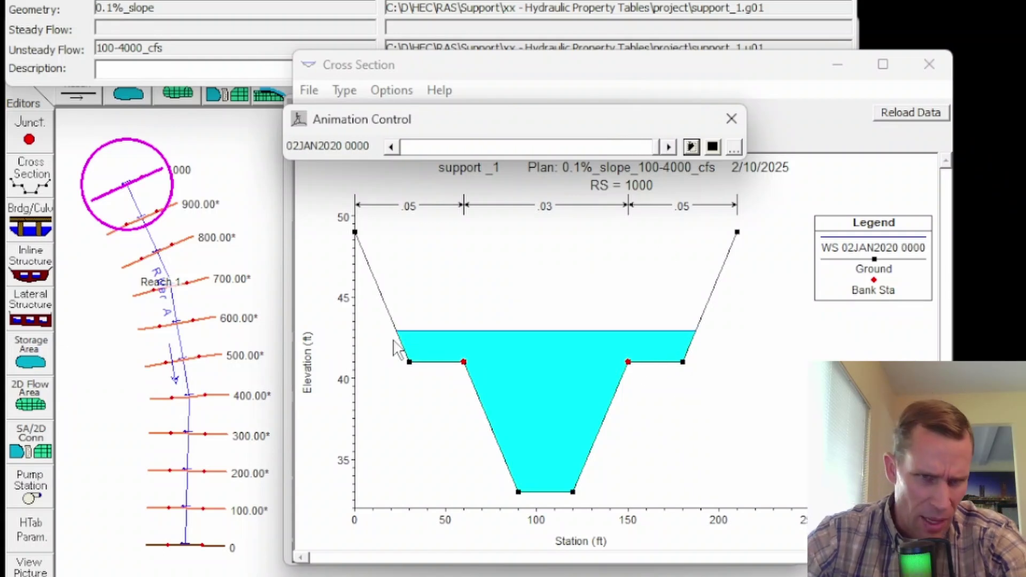
click(731, 119)
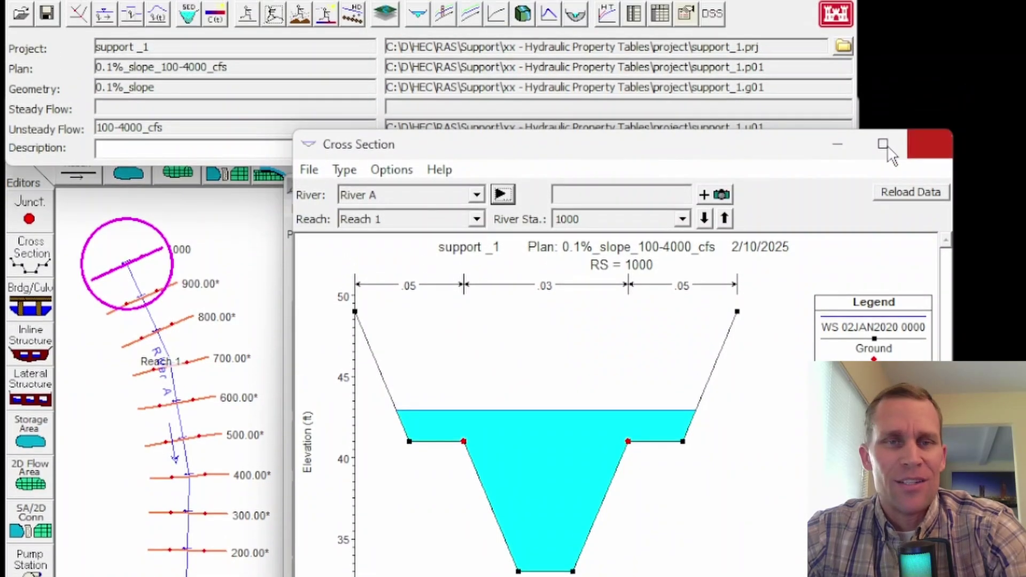
- Close the cross-section plot, open Hydraulic Property Tables and dismiss the object-reference error
click(929, 64)
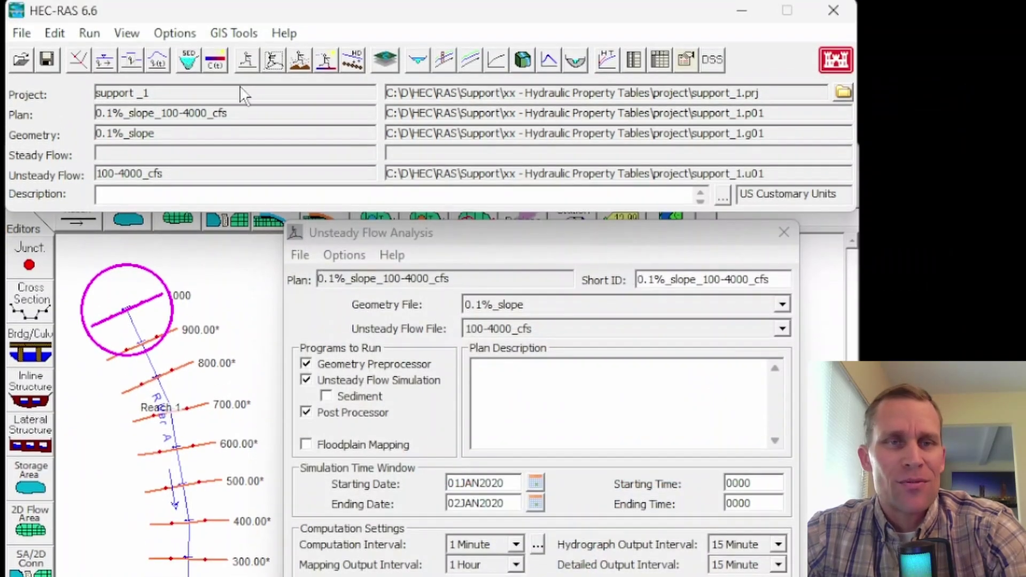
click(168, 27)
mouse_move(129, 34)
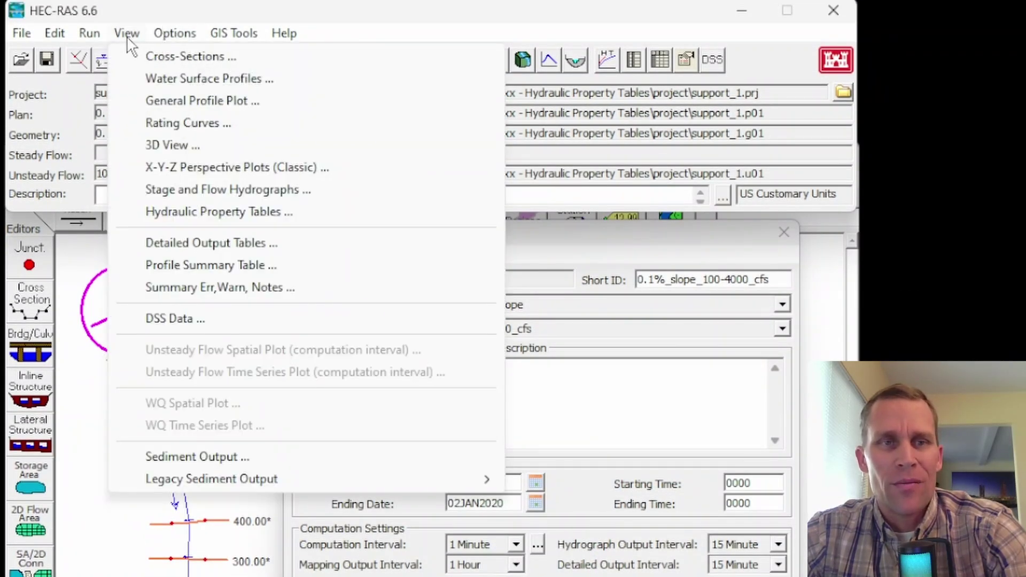
click(175, 211)
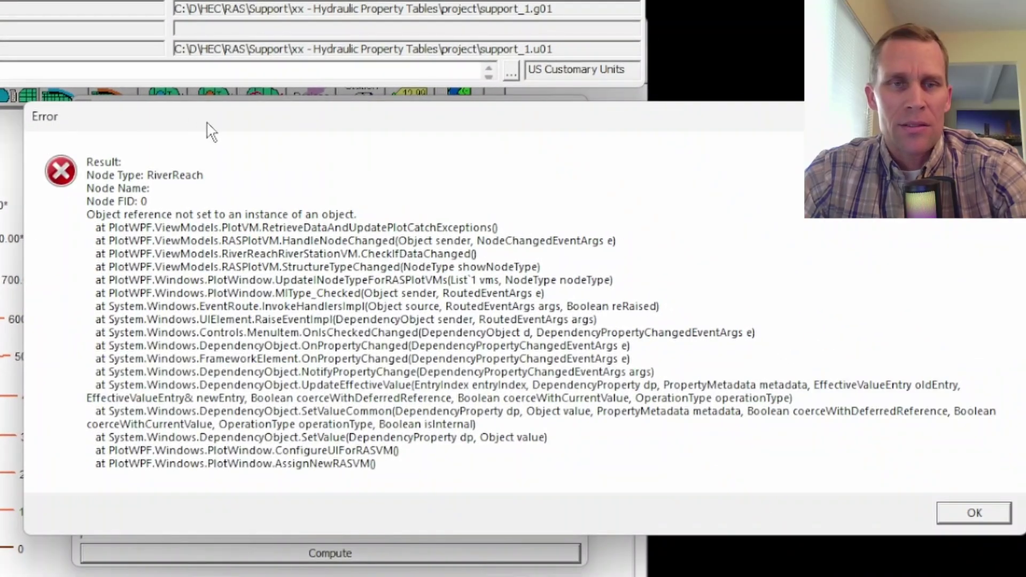
mouse_move(212, 131)
mouse_down()
mouse_move(187, 103)
mouse_move(203, 111)
mouse_up()
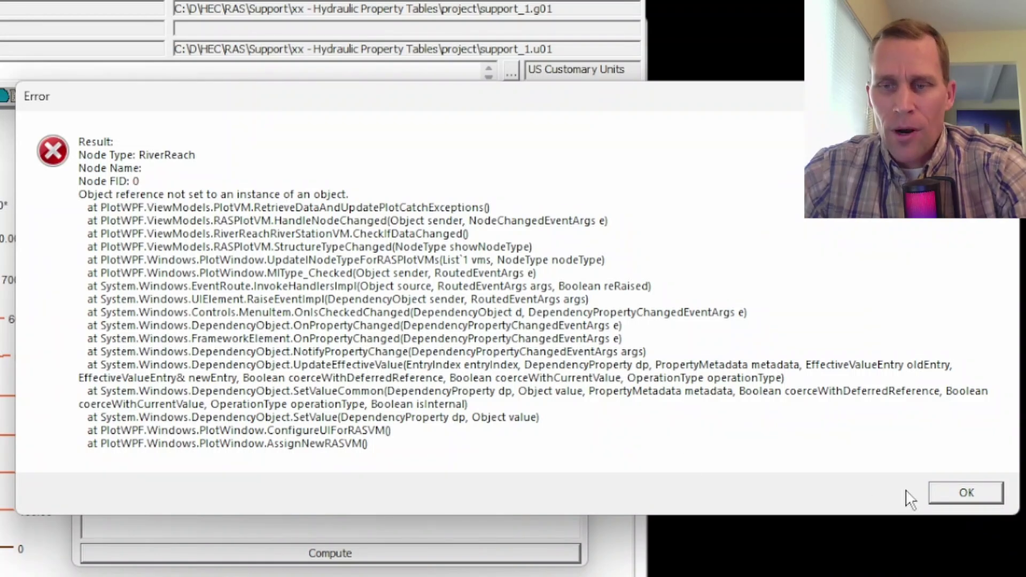
click(964, 494)
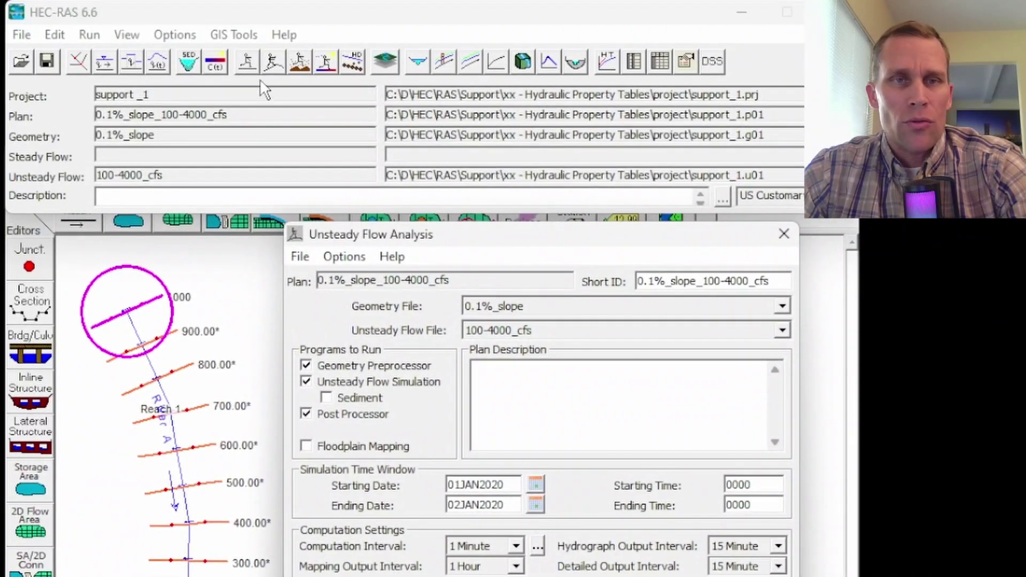
- Save the plan data, then open RAS Mapper with the Terrains group selected
click(46, 63)
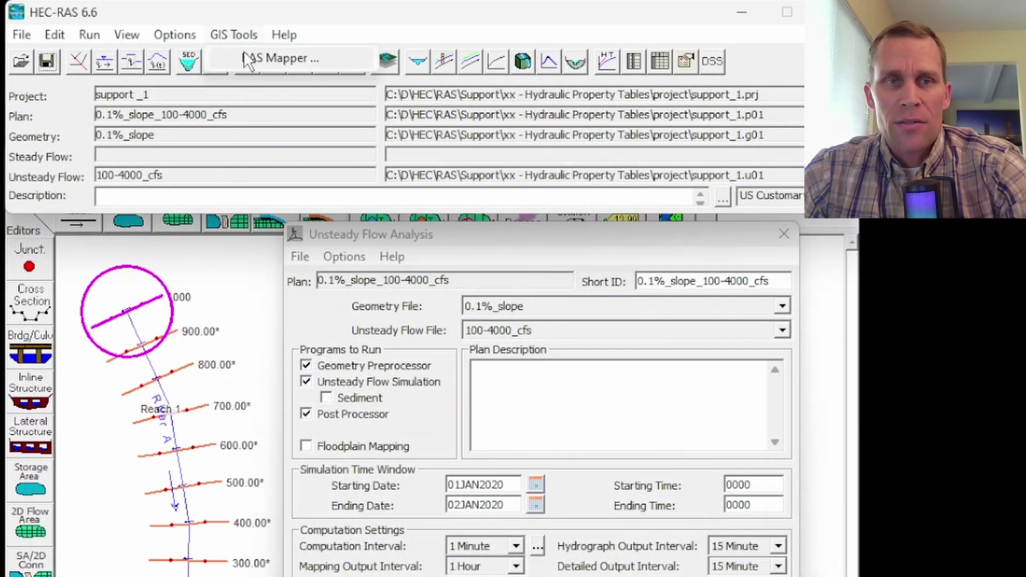
click(259, 65)
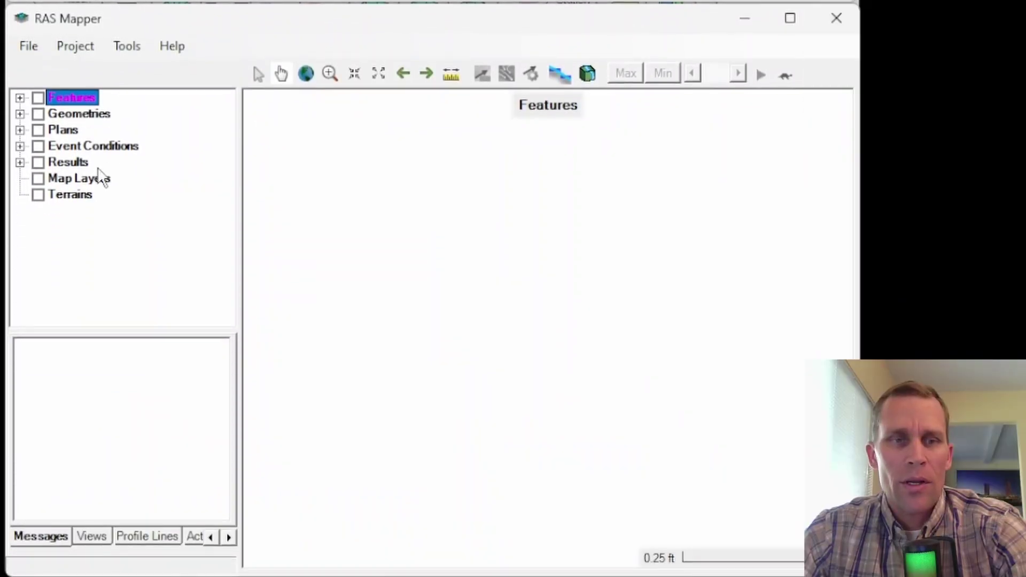
click(79, 197)
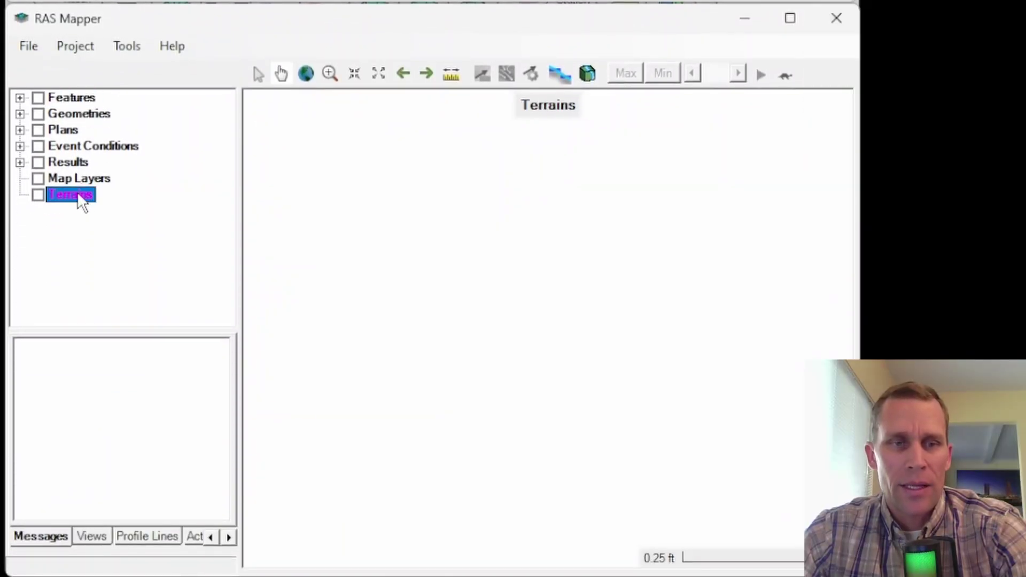
- Create a new empty RAS terrain named Terrain, declining the spatial reference prompt
click(83, 44)
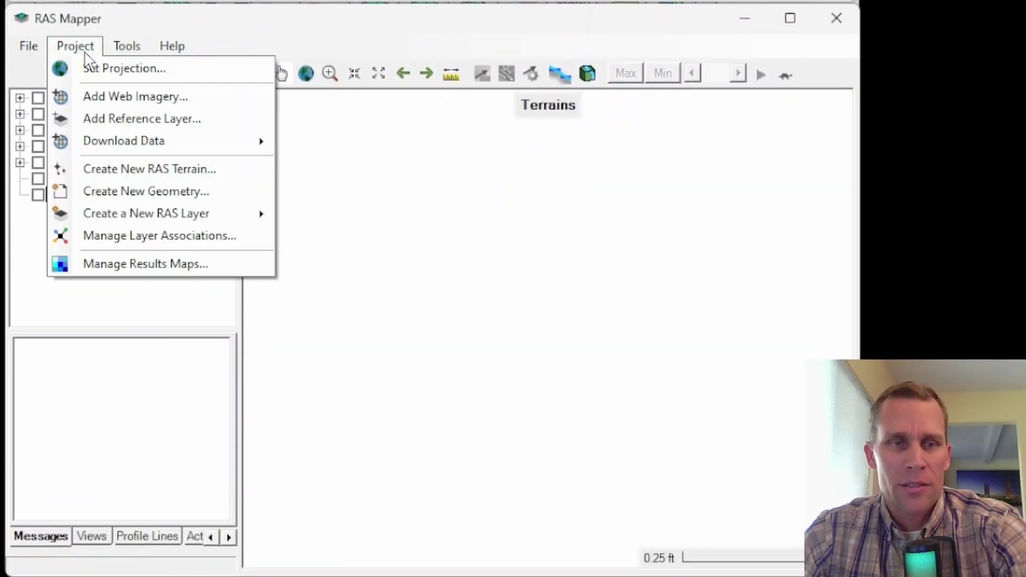
click(140, 168)
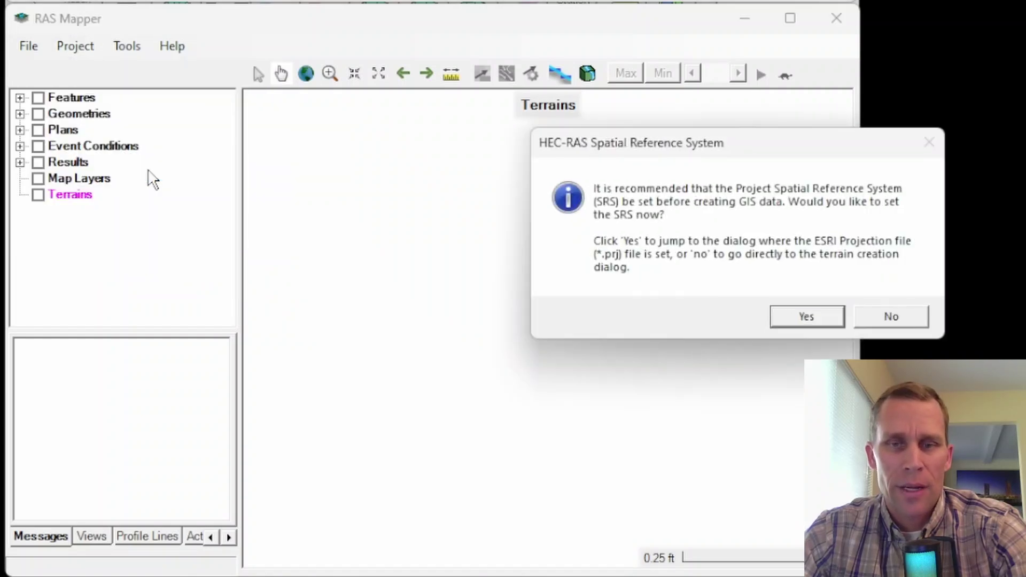
drag(635, 150, 348, 121)
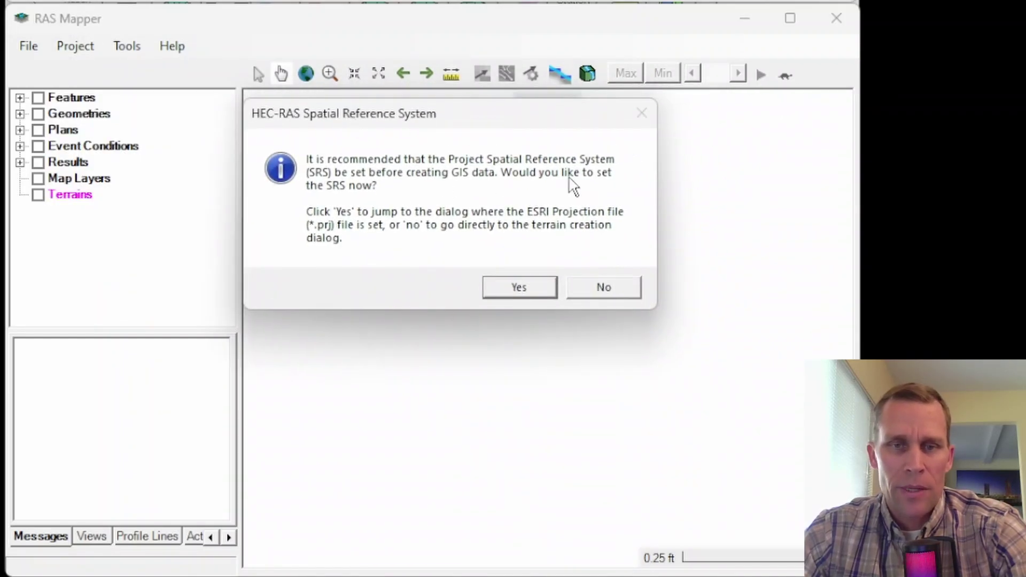
click(592, 285)
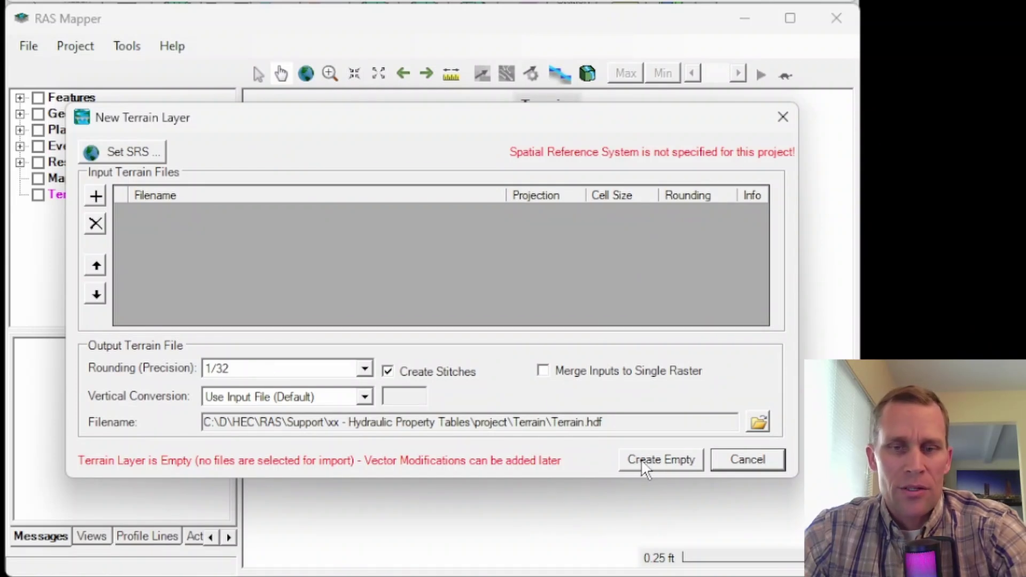
click(662, 460)
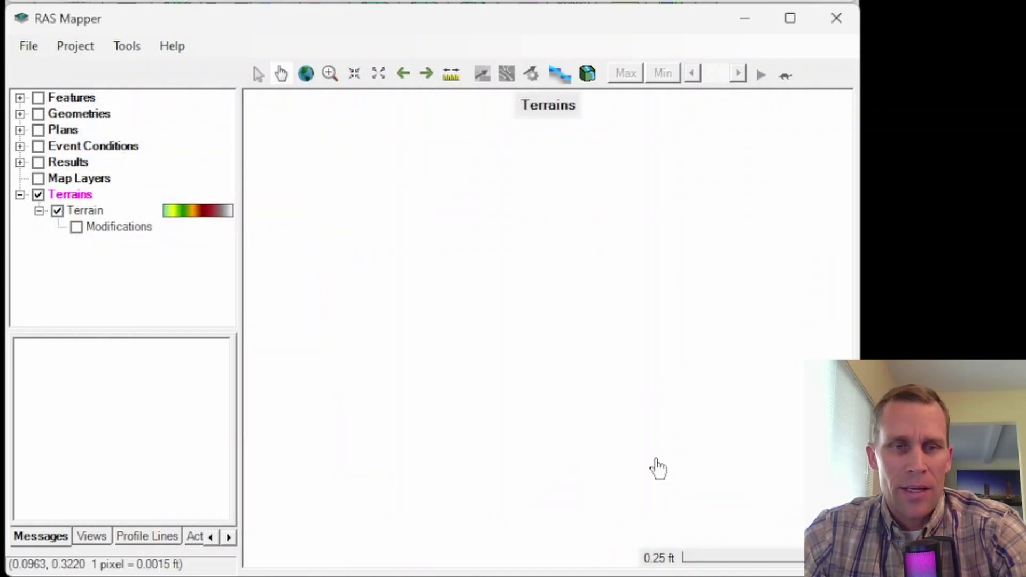
click(87, 212)
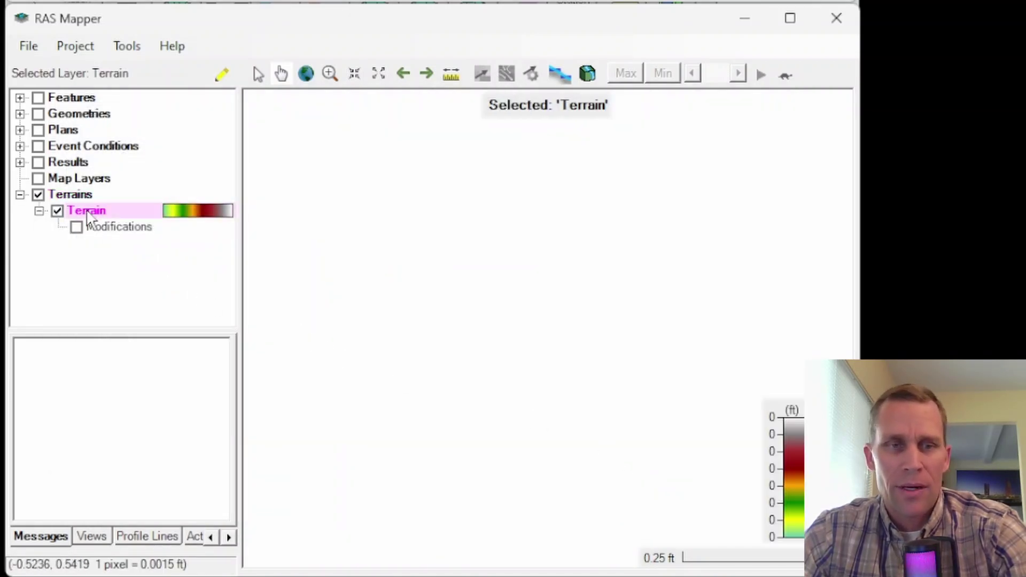
- Rename the Terrain layer to empty_terrain
right_click(92, 210)
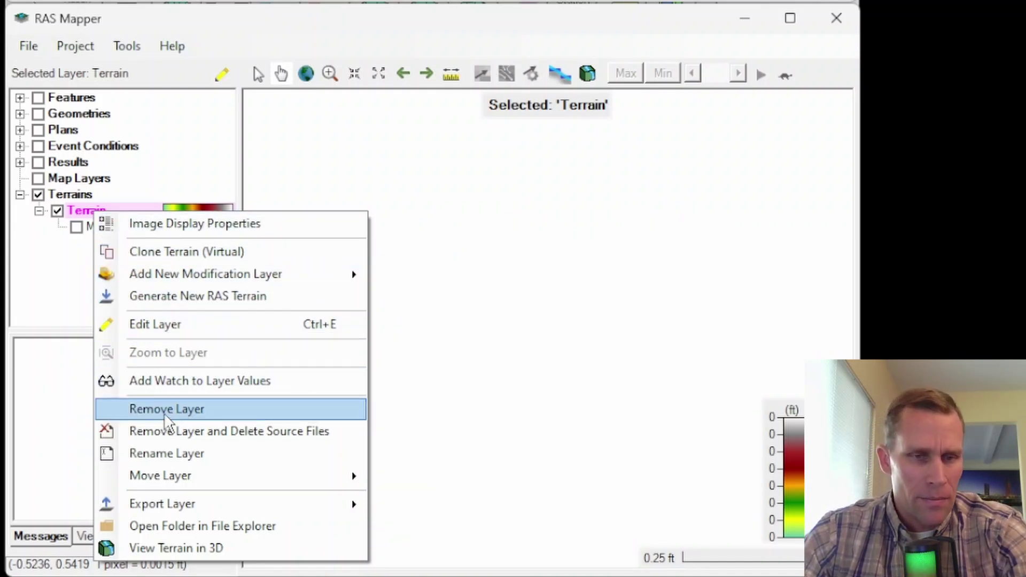
click(185, 455)
text(empty)
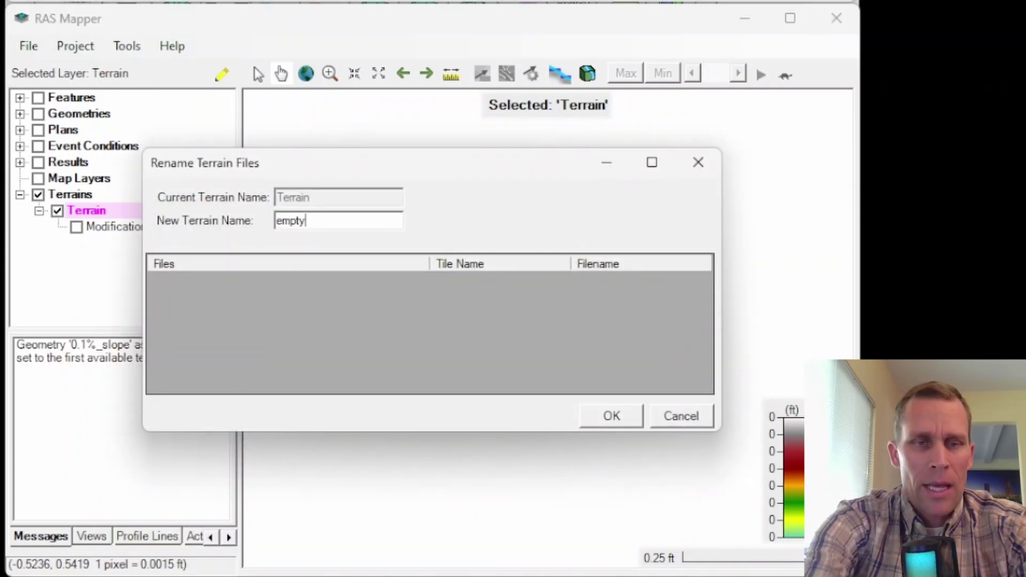
text(_terrain)
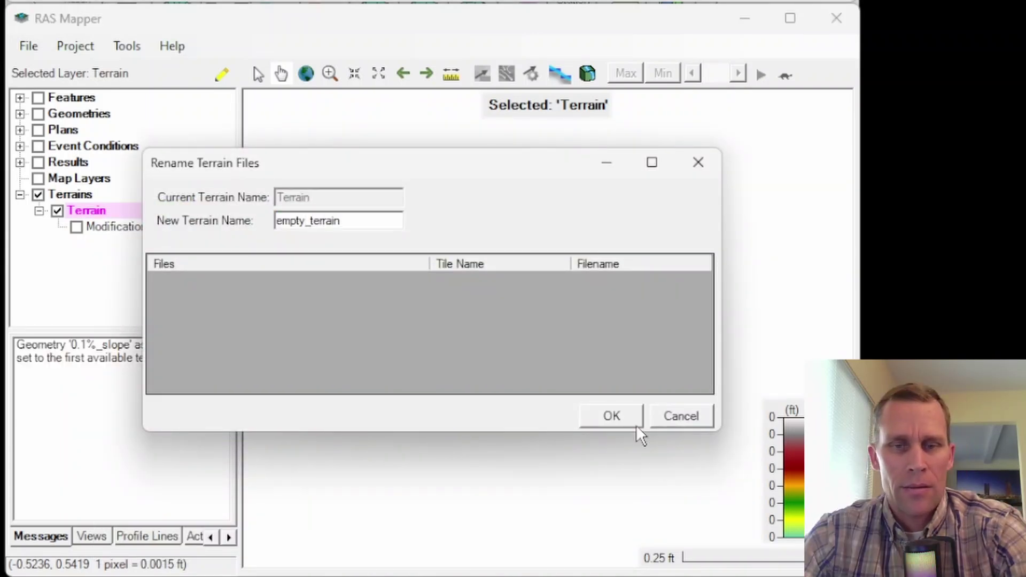
click(611, 417)
click(825, 288)
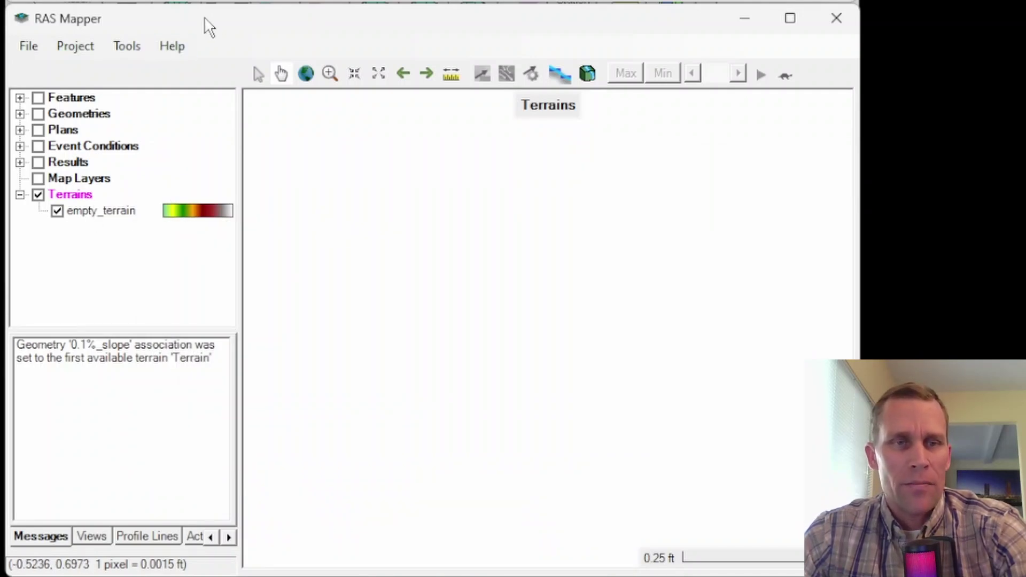
- Set empty_terrain as the terrain for the 0.1%_slope geometry and its results layer
right_click(81, 180)
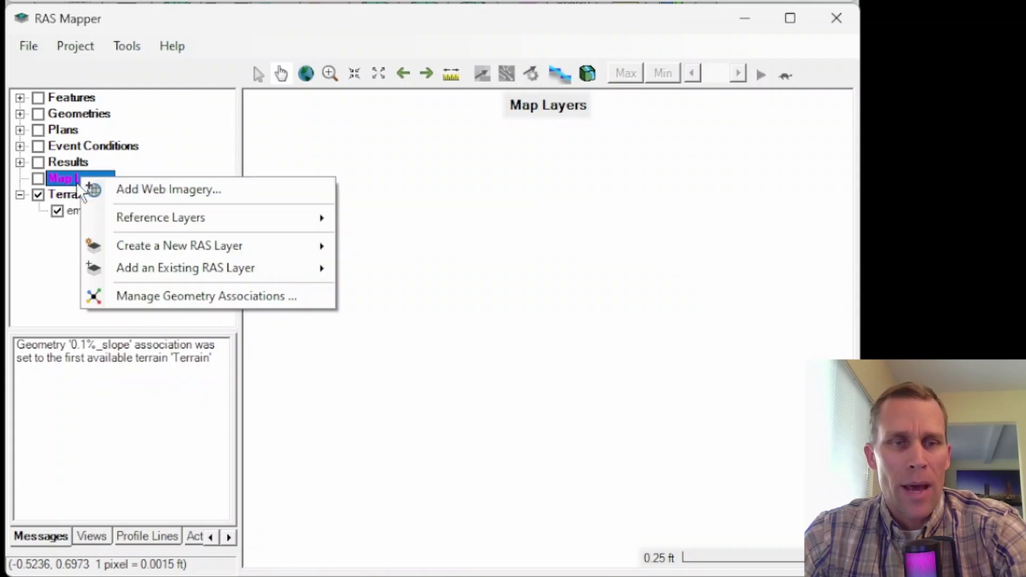
click(146, 297)
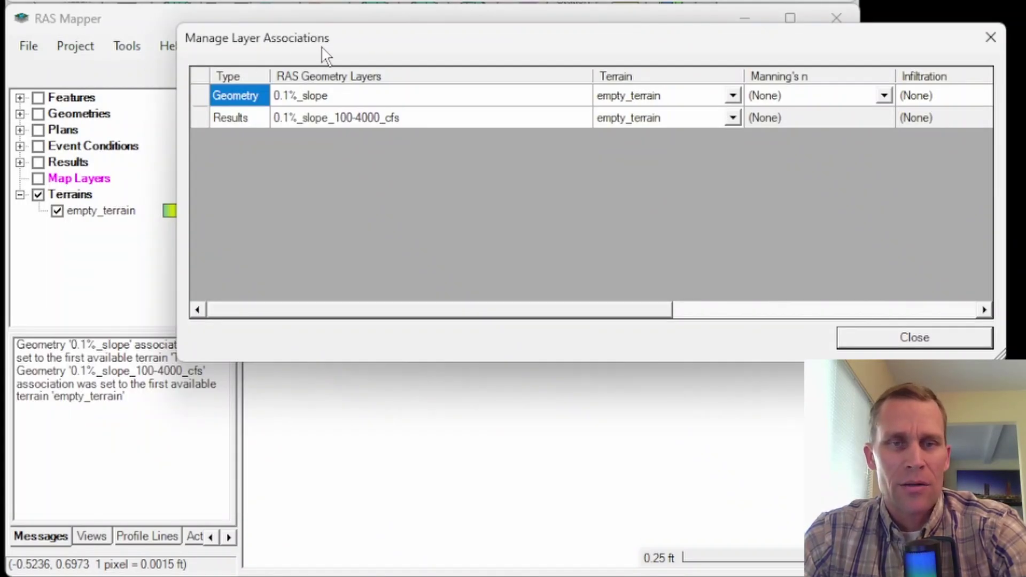
click(235, 99)
click(248, 119)
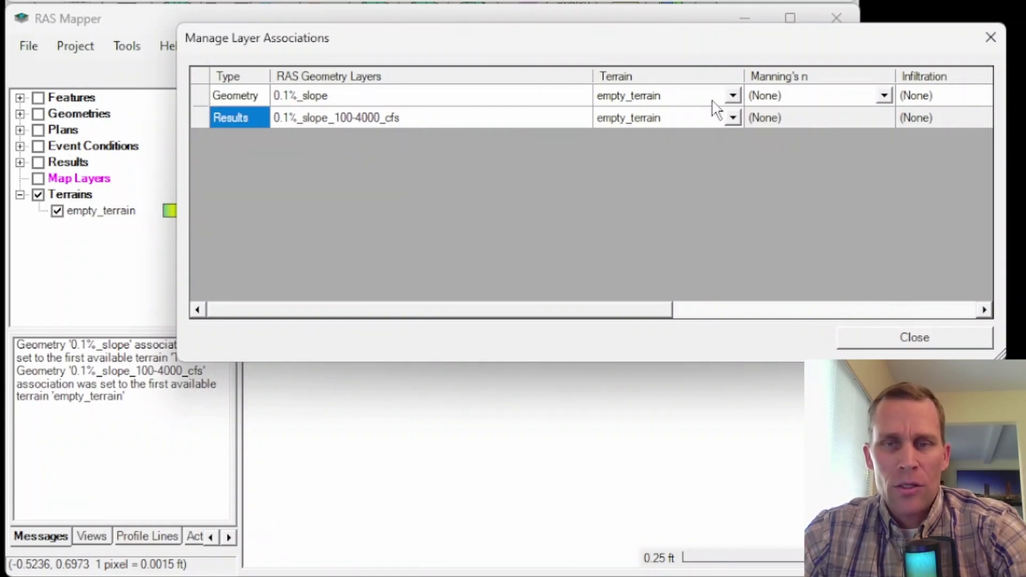
click(735, 96)
click(705, 114)
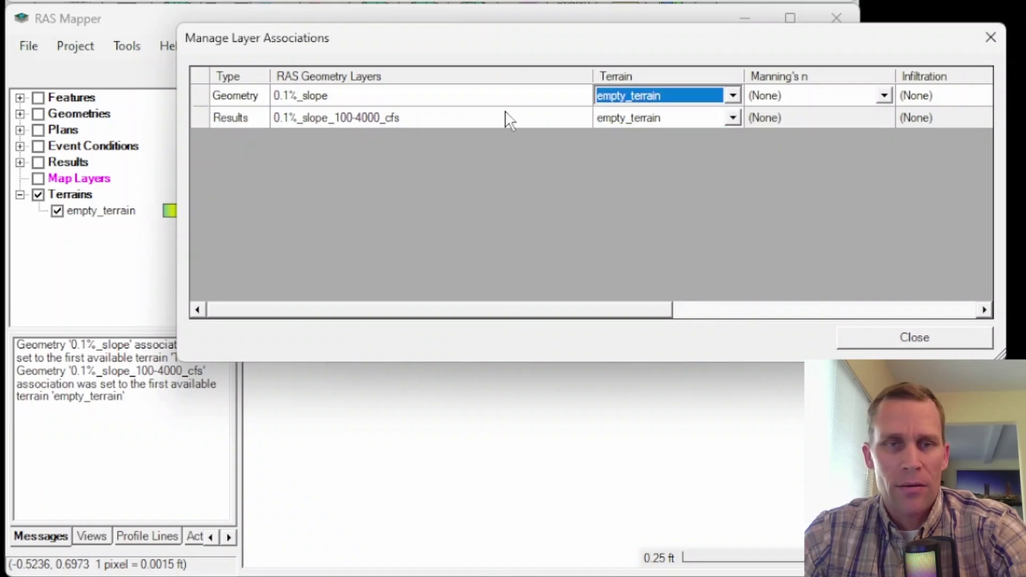
click(496, 98)
click(732, 94)
click(726, 114)
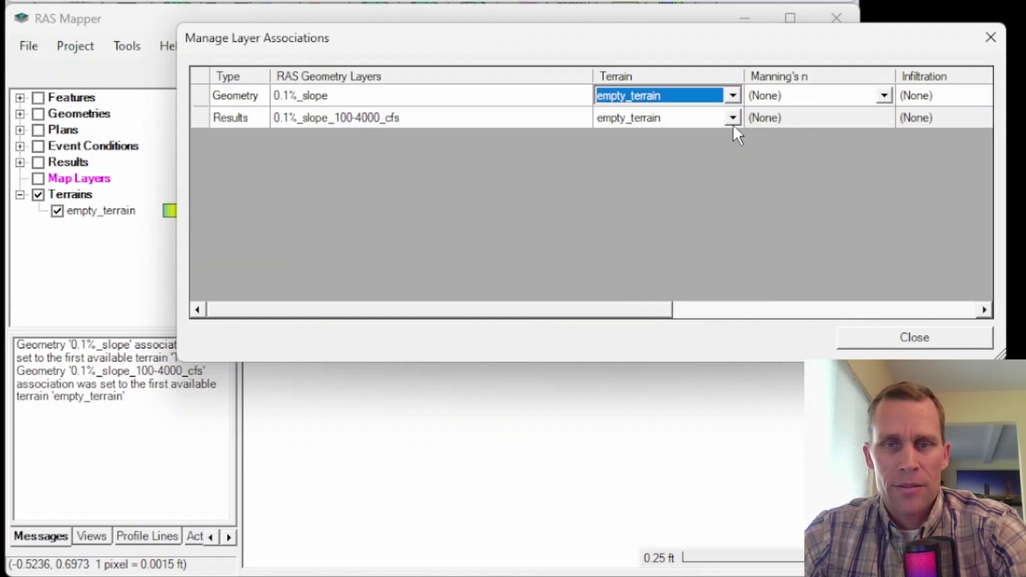
click(733, 118)
click(734, 120)
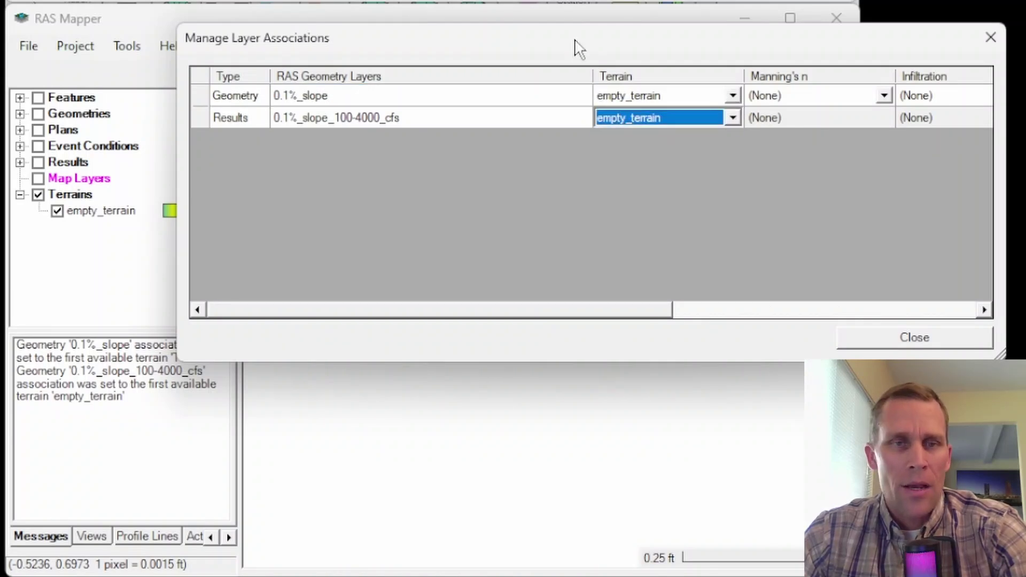
drag(575, 46, 584, 75)
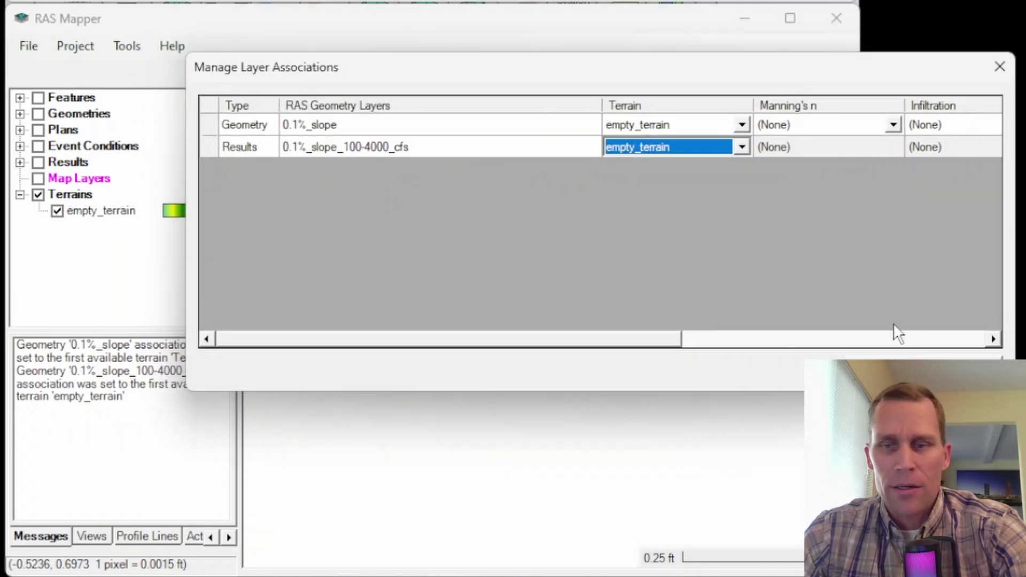
click(909, 372)
- Reopen Manage Layer Associations to verify both rows use empty_terrain
click(75, 47)
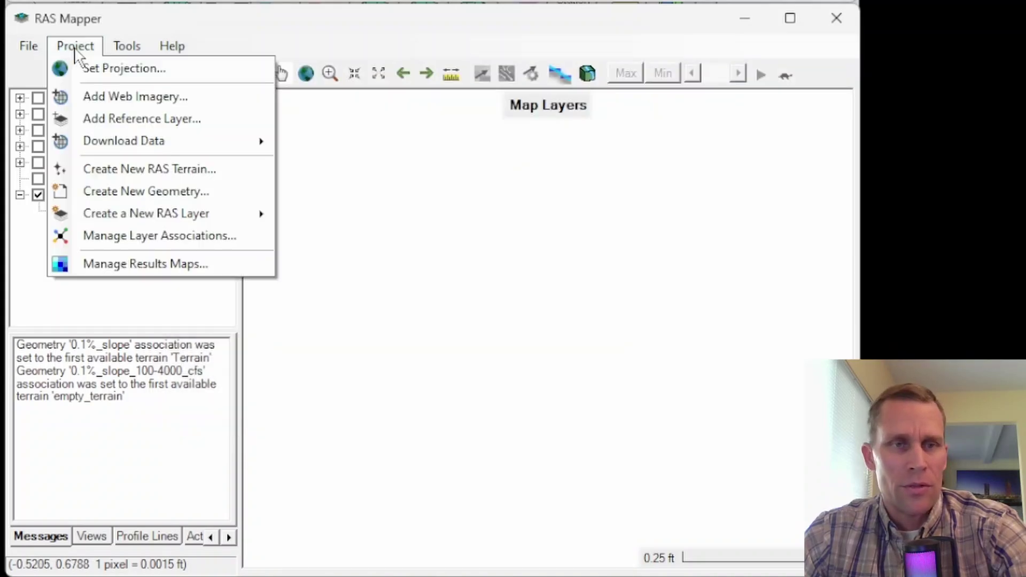
click(113, 236)
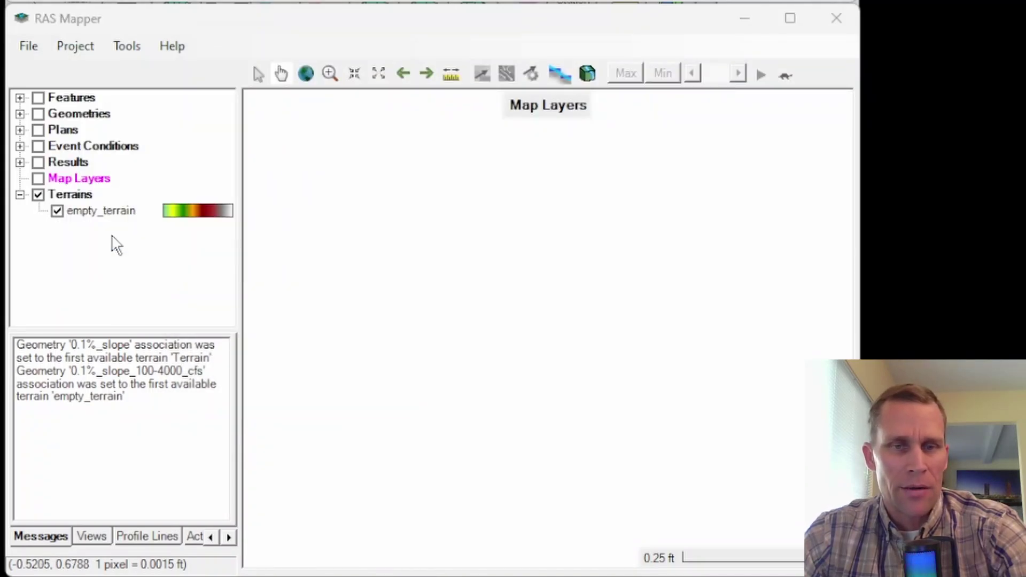
drag(143, 140, 318, 62)
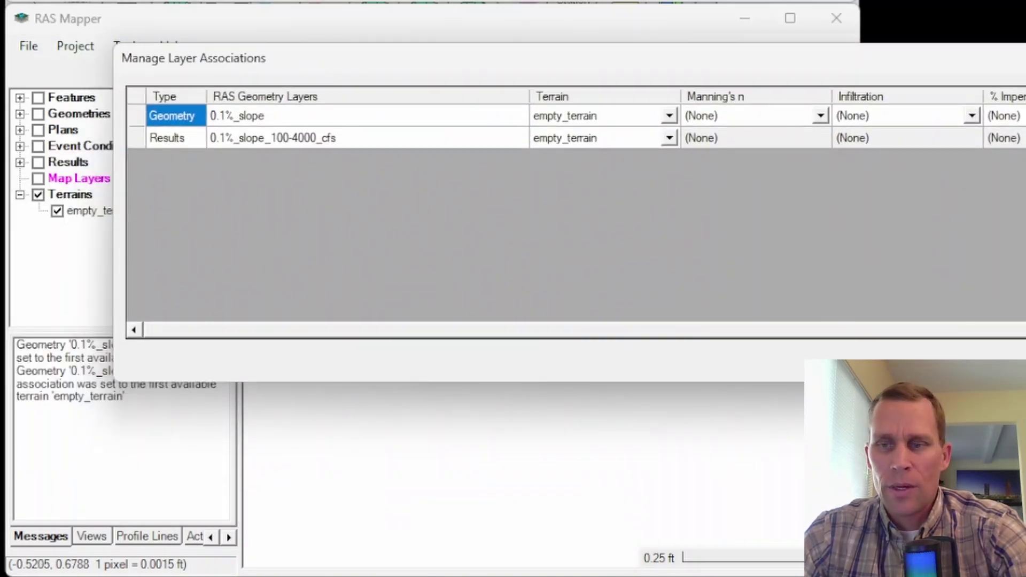
key(Escape)
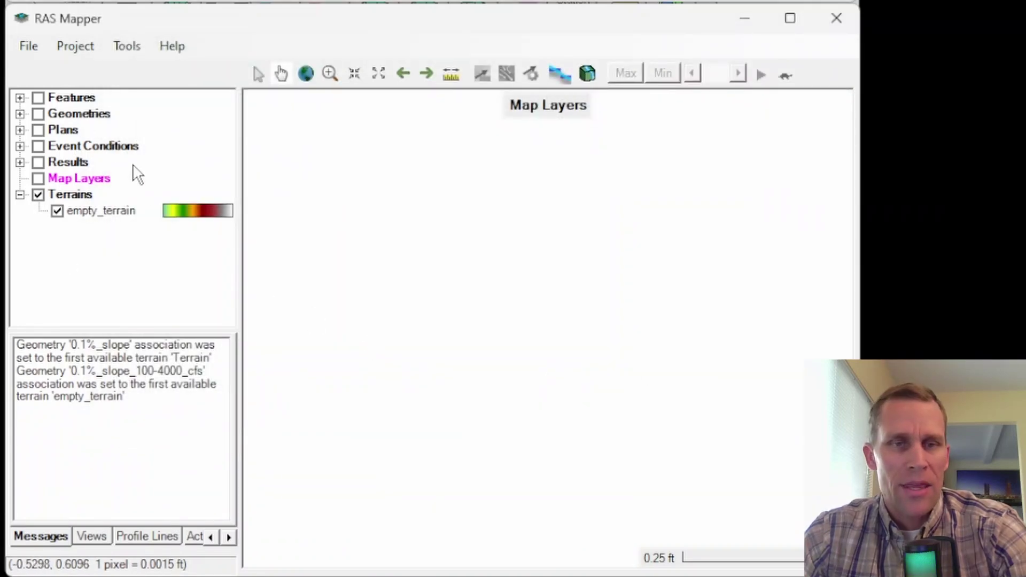
- Close RAS Mapper and recompute the 0.1%_slope_100-4000_cfs unsteady plan
click(29, 46)
click(142, 102)
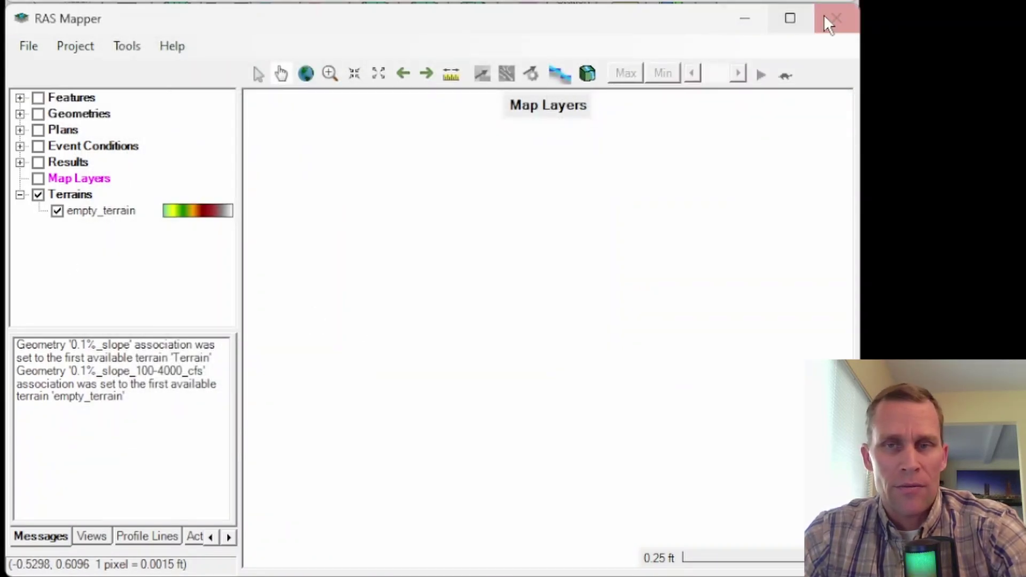
click(830, 19)
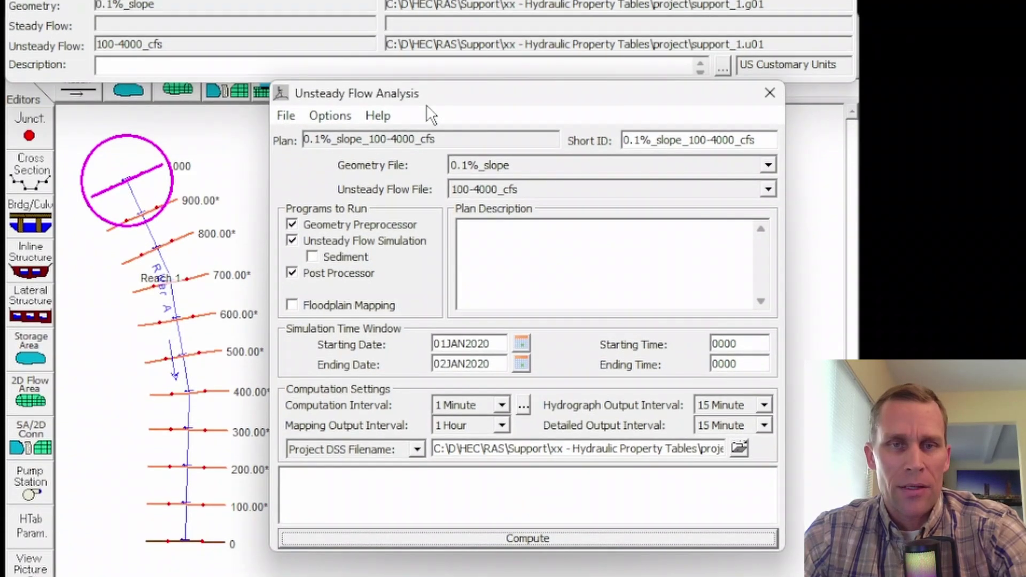
drag(428, 64, 433, 55)
click(538, 538)
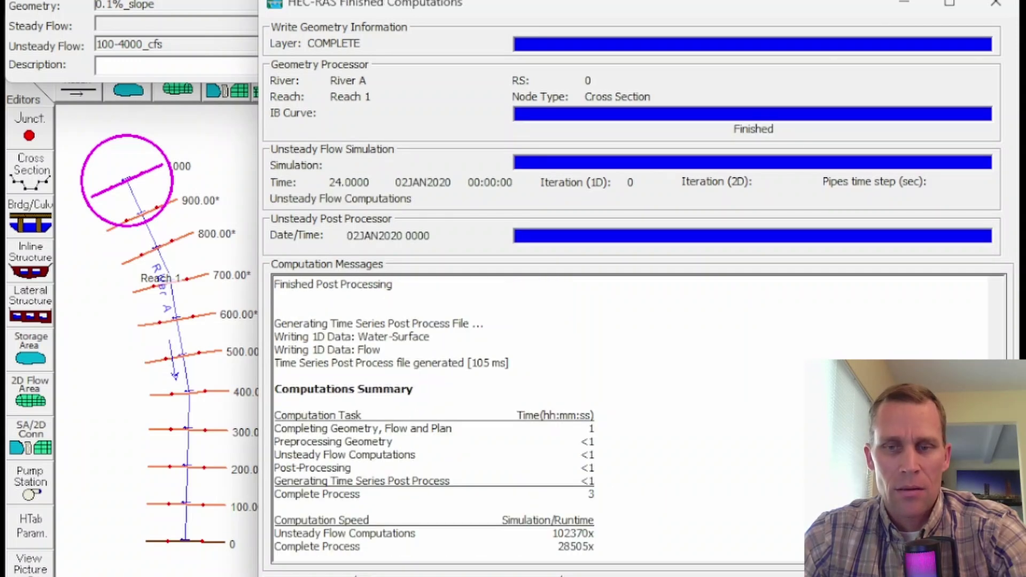
click(996, 4)
- Open the Hydraulic Property Tables for River A station 1000
click(127, 38)
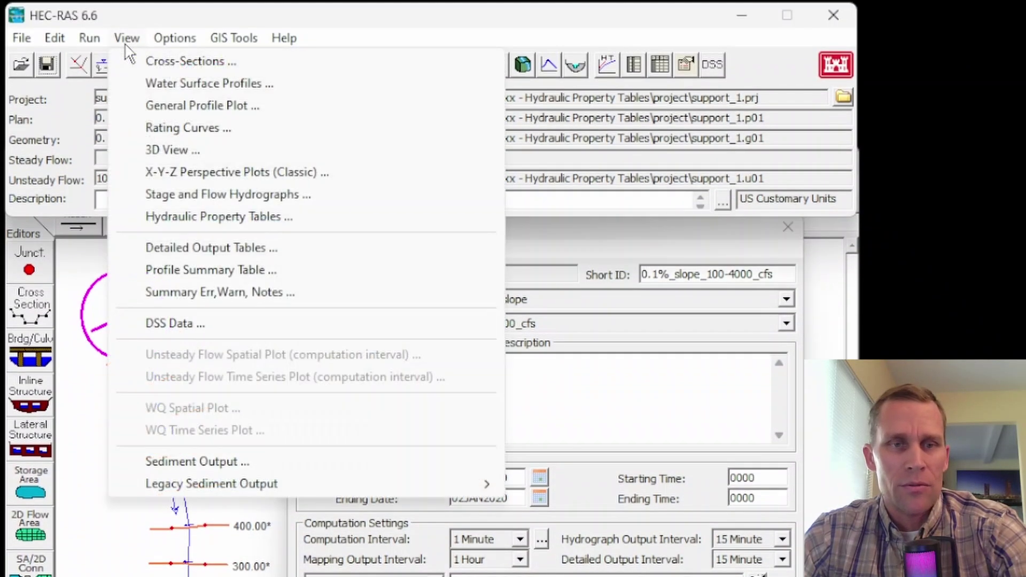
click(215, 217)
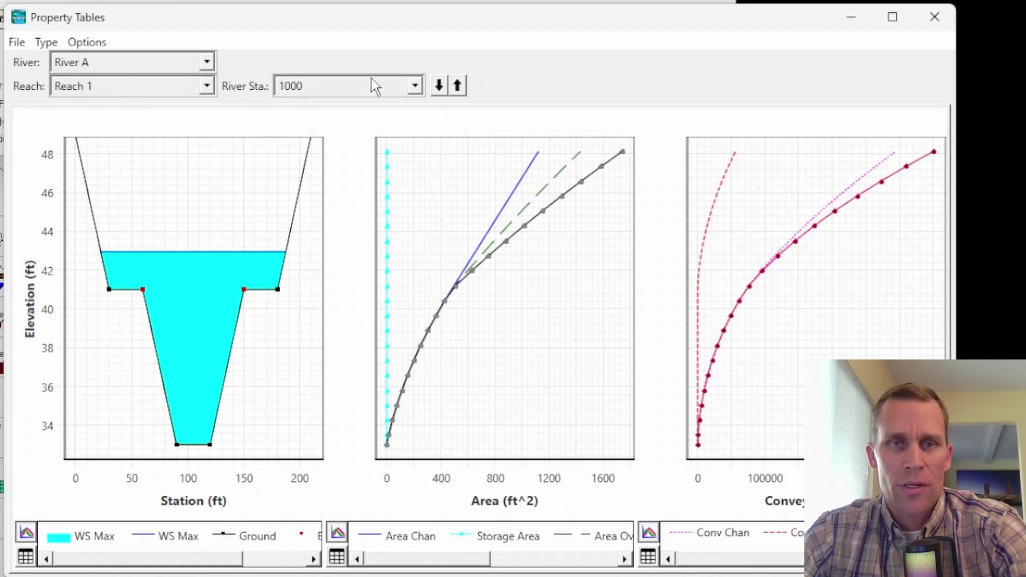
click(415, 86)
click(369, 52)
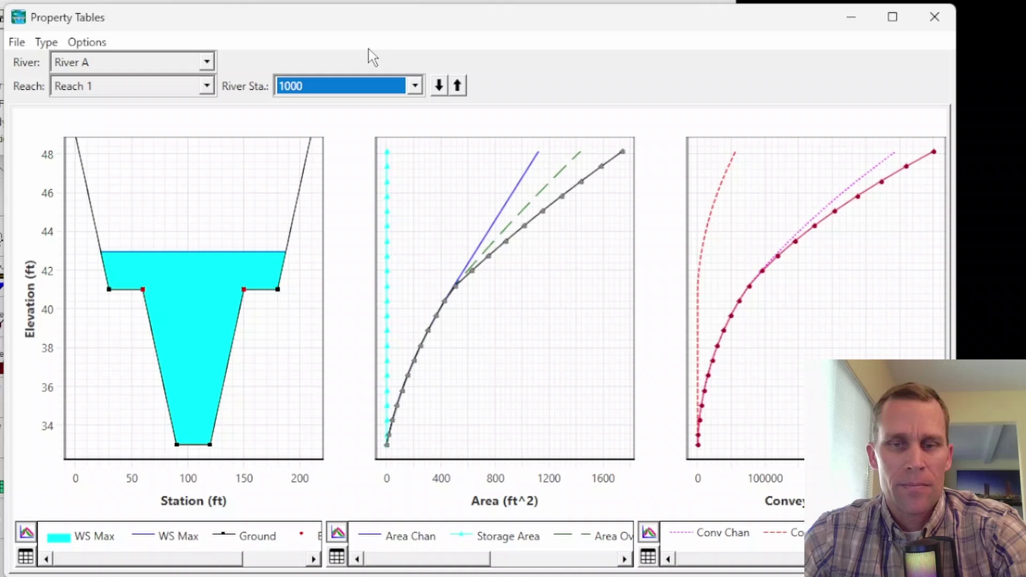
- Show only the conveyance plot along with its 21-ordinate data table
click(27, 535)
click(53, 533)
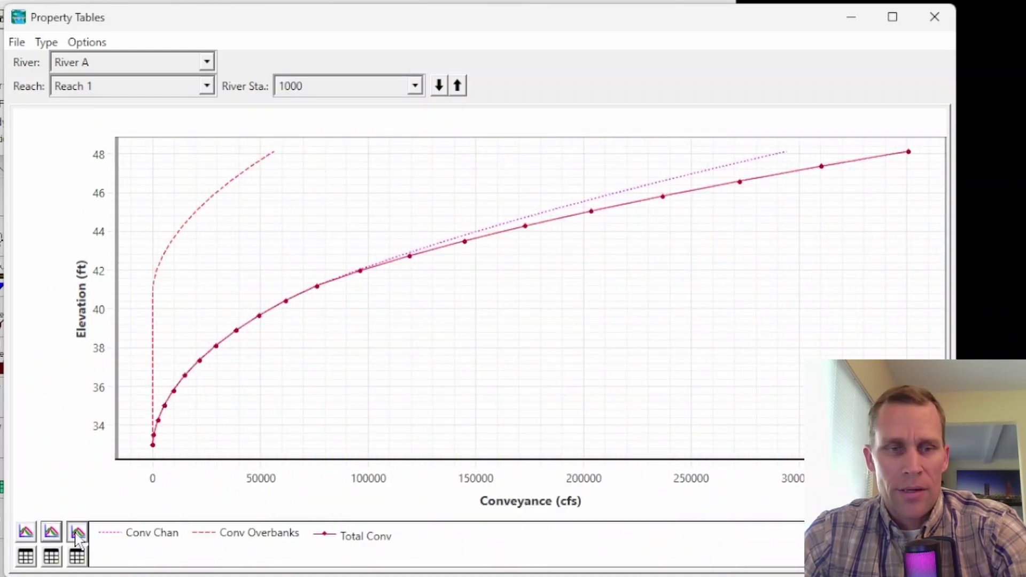
click(78, 533)
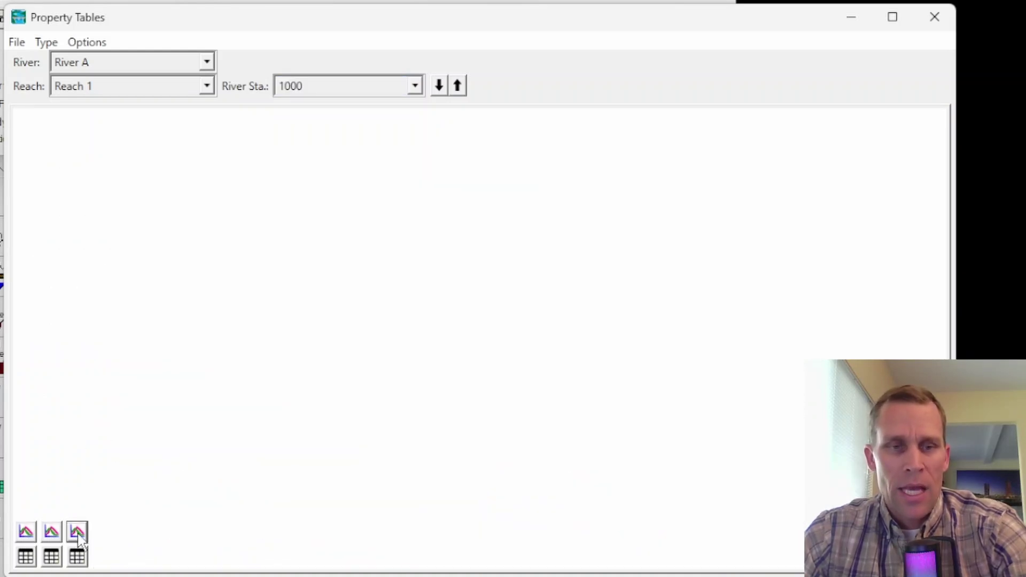
click(77, 533)
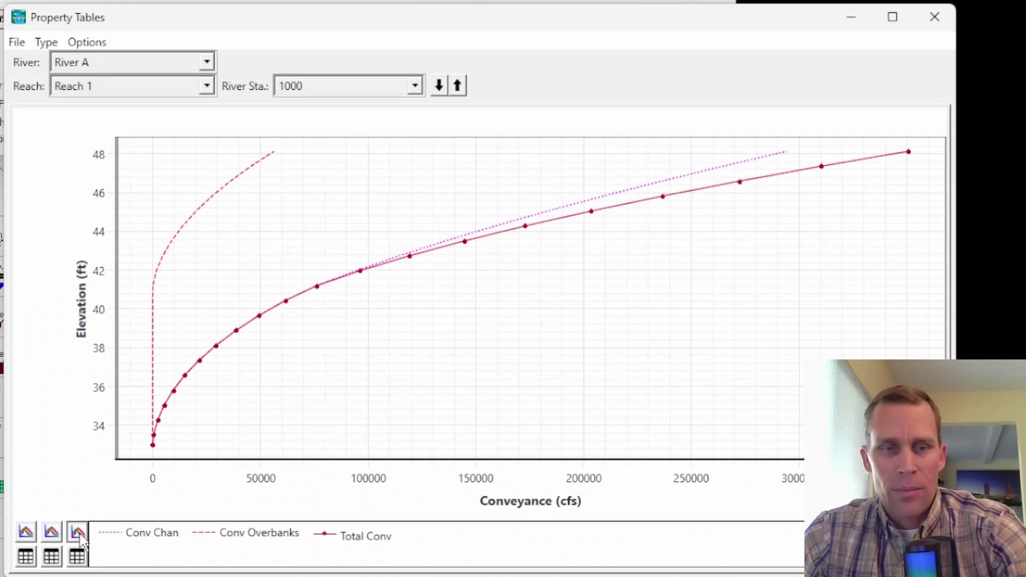
click(77, 557)
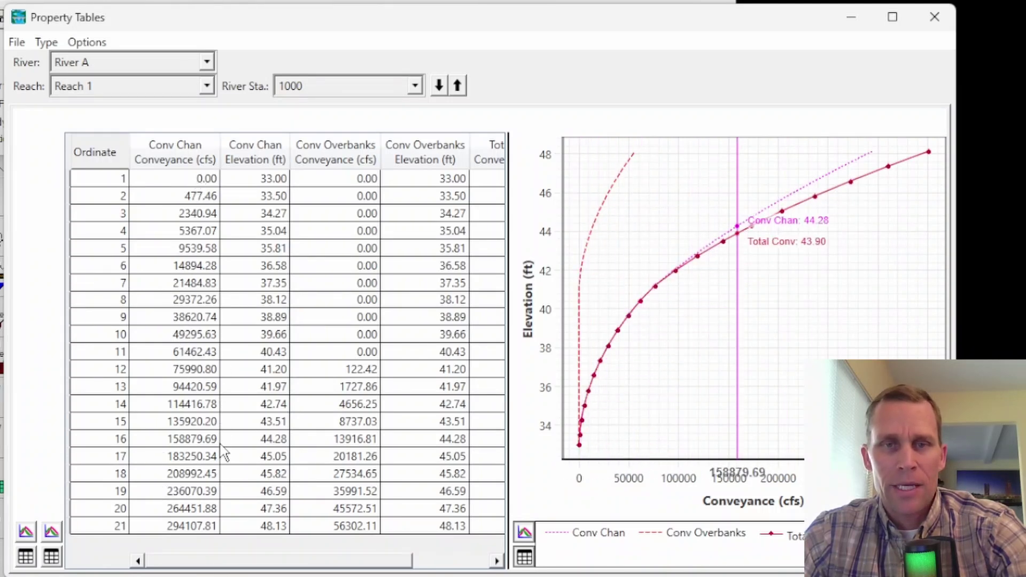
click(85, 46)
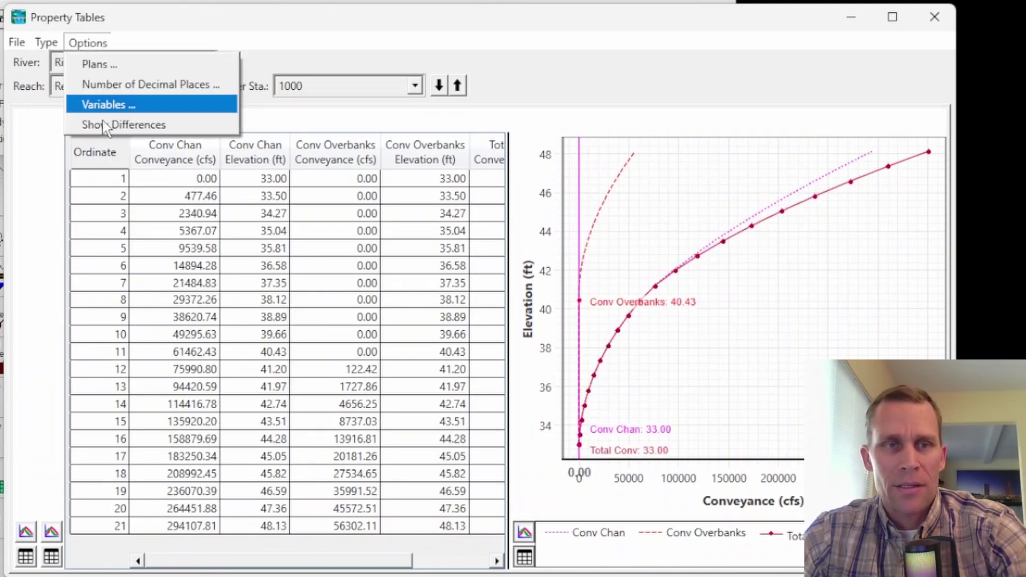
mouse_move(59, 43)
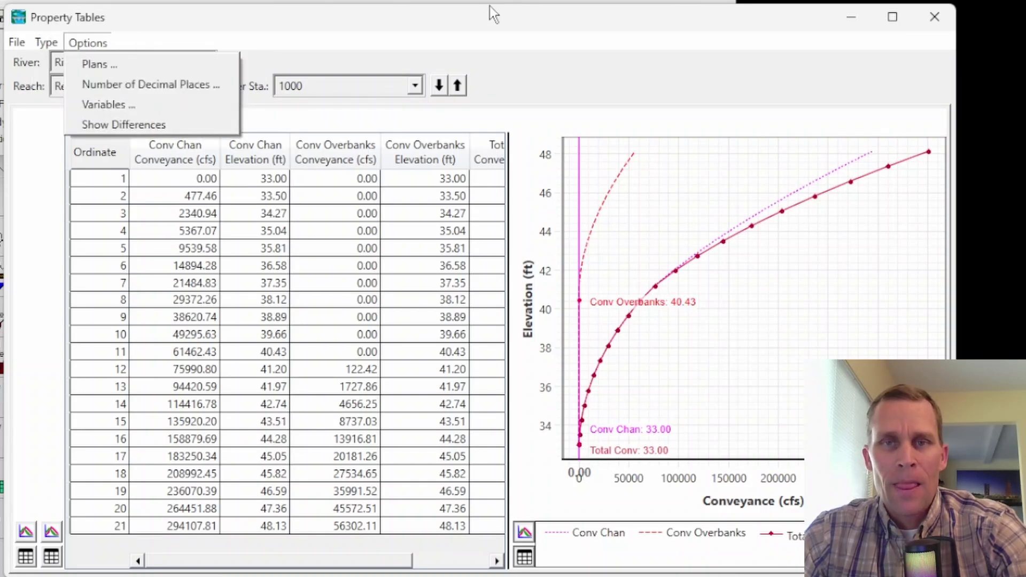
click(550, 11)
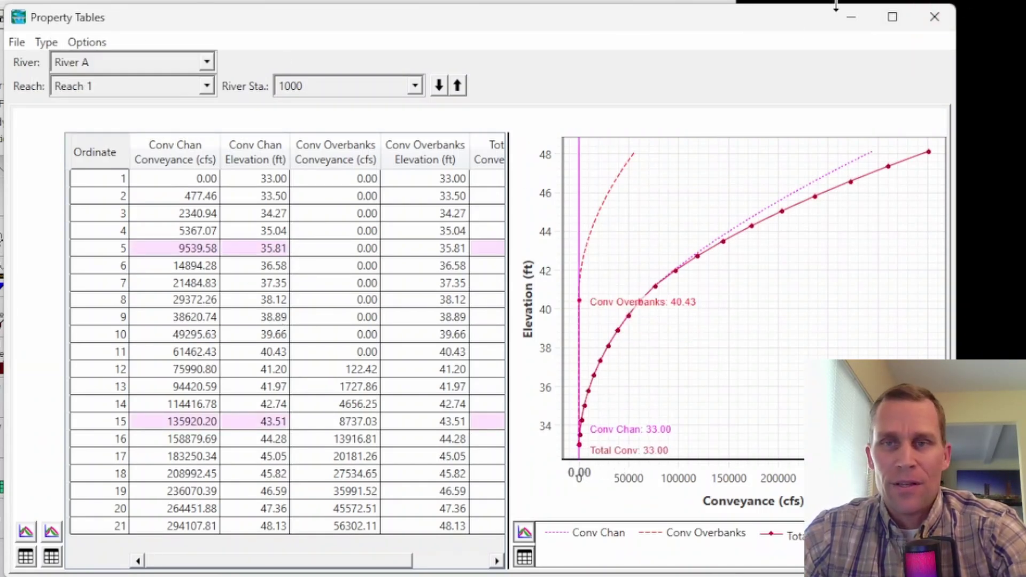
- Close the Property Tables and Unsteady Flow Analysis windows
click(934, 17)
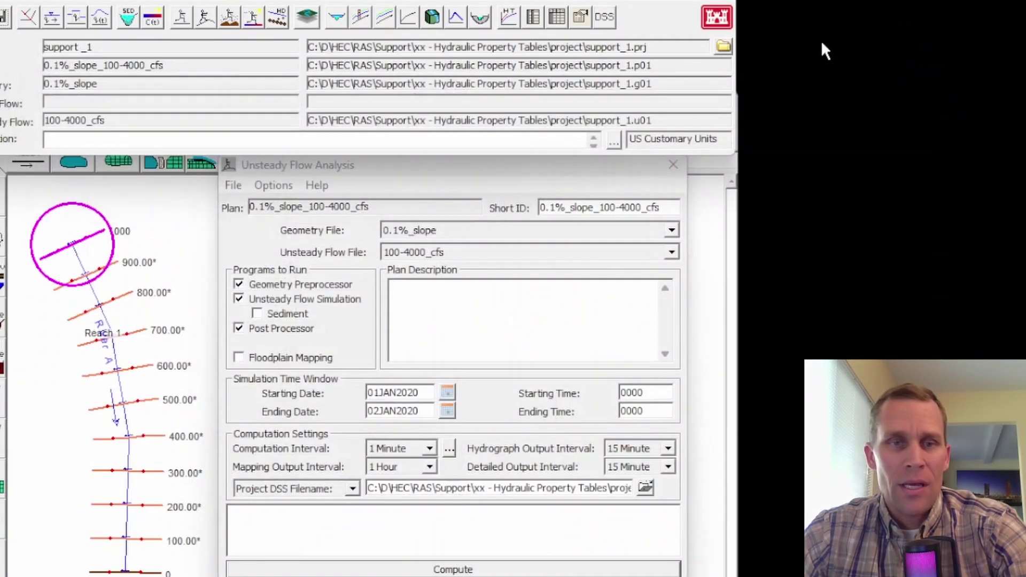
click(672, 160)
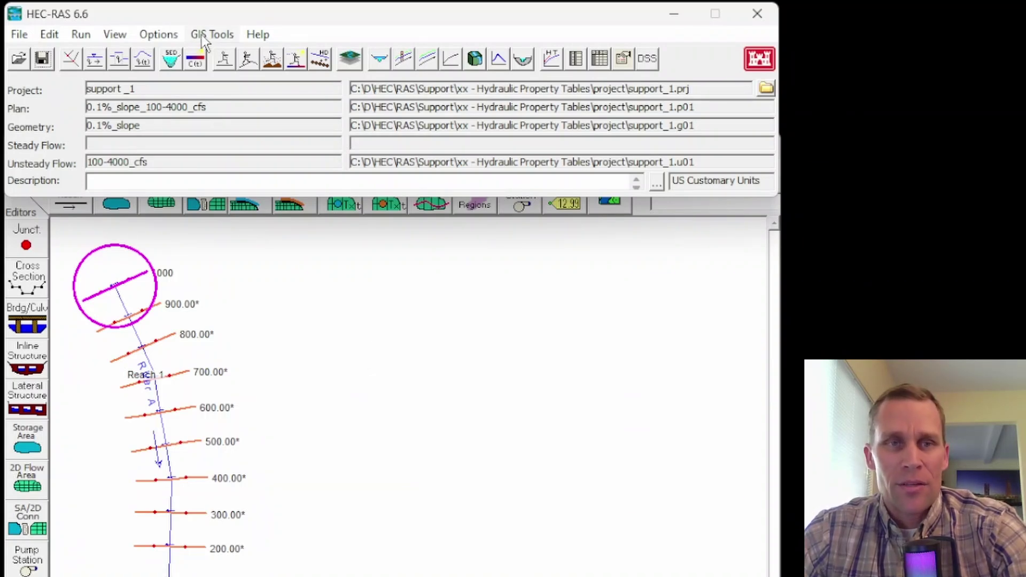
click(158, 34)
click(81, 35)
click(135, 16)
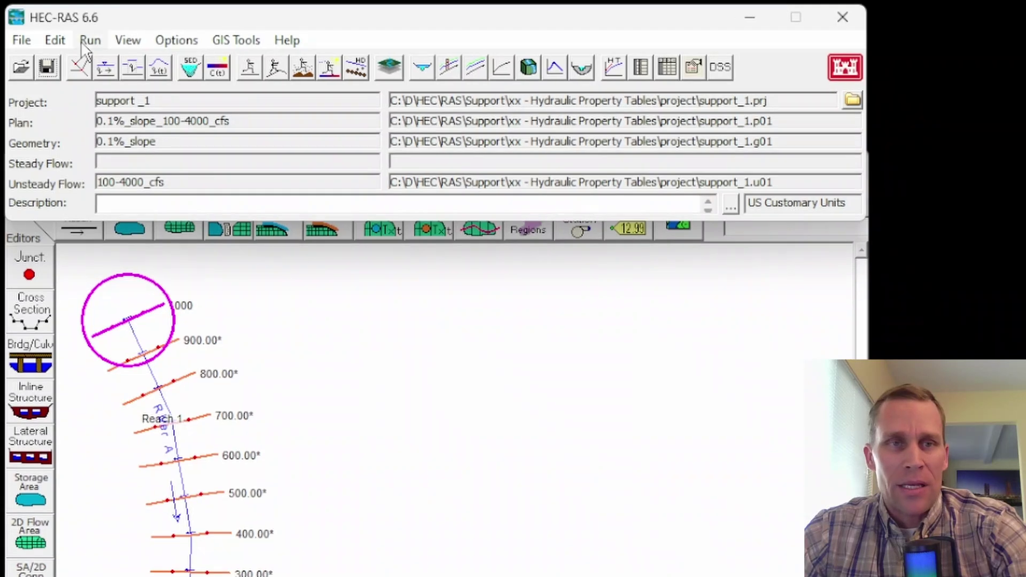
- Reopen the Hydraulic Property Tables showing the RS 1000 cross section beside its curves
click(116, 43)
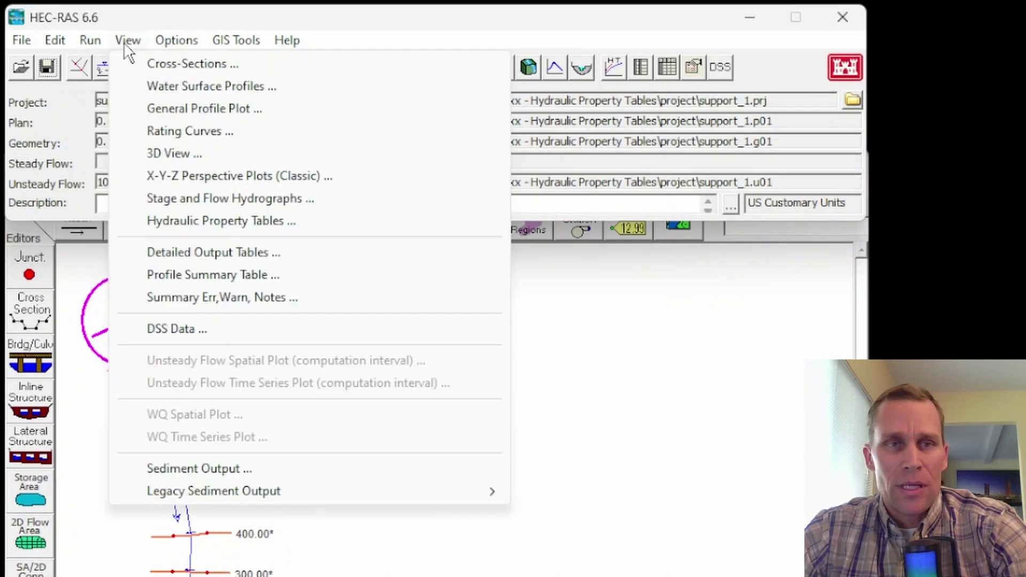
click(178, 227)
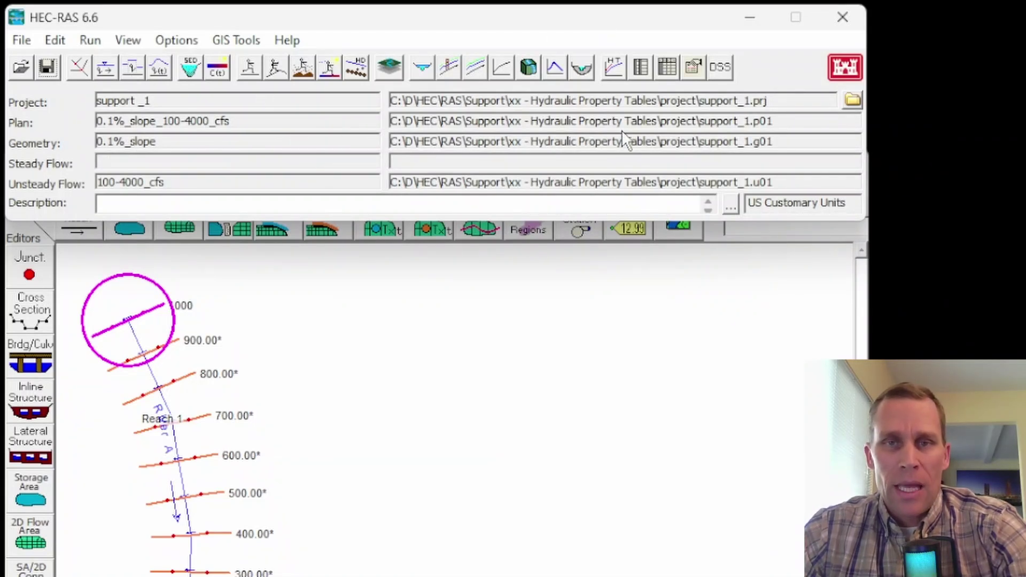
click(617, 65)
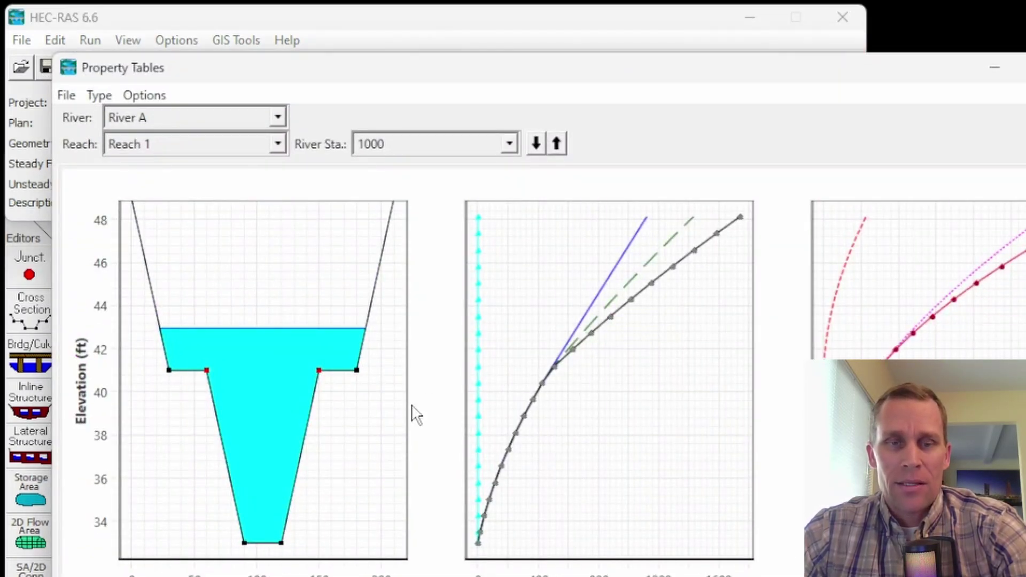